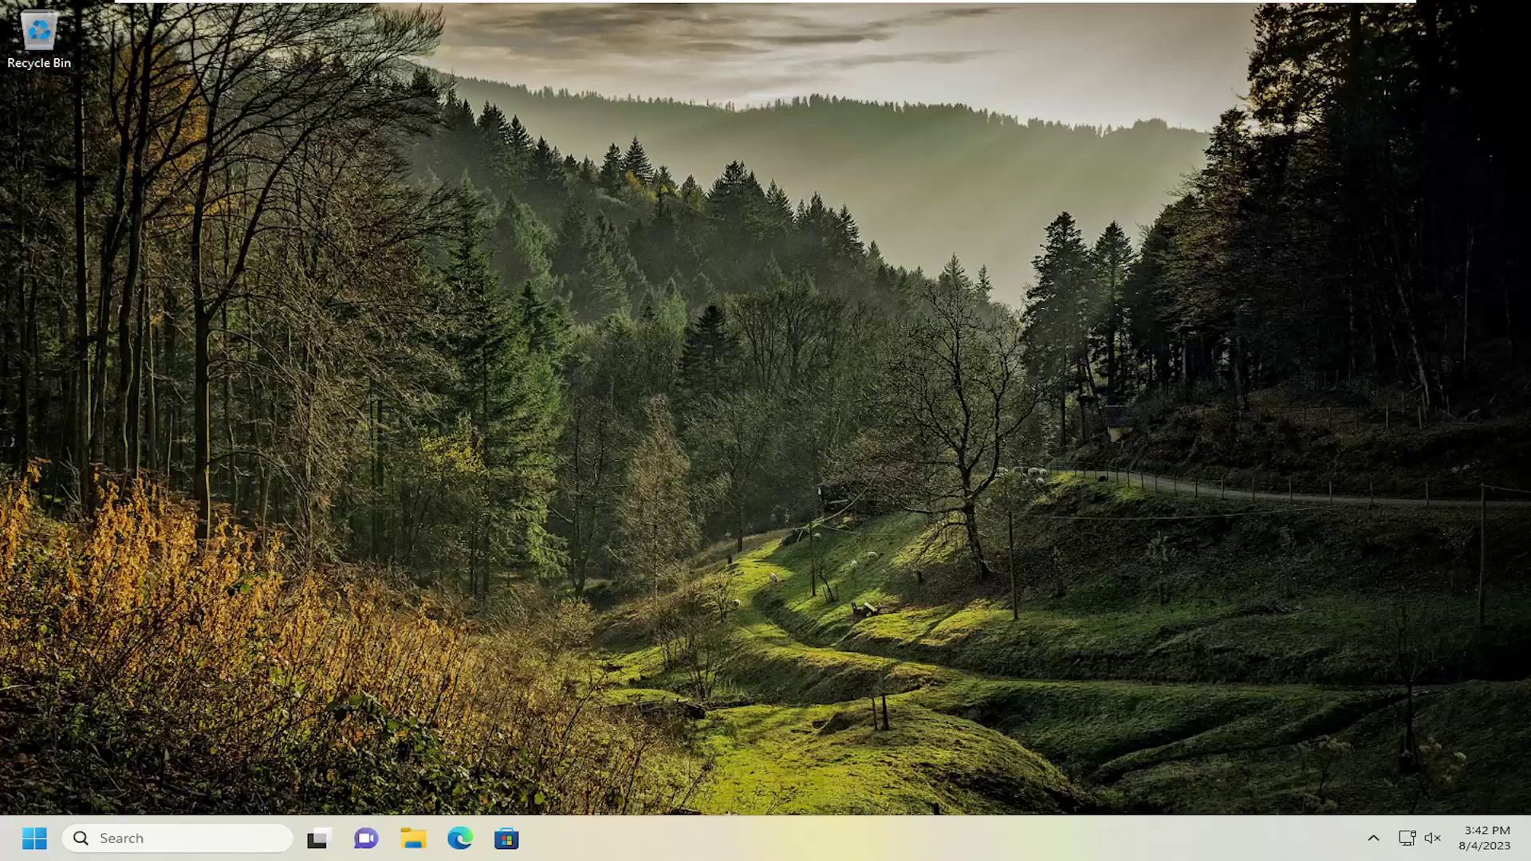
Open Device Manager, expand Bluetooth, select the Generic Bluetooth Adapter, then close it.
{"action": "left_click", "coordinate": [183, 838]}
{"action": "type", "text": "d"}
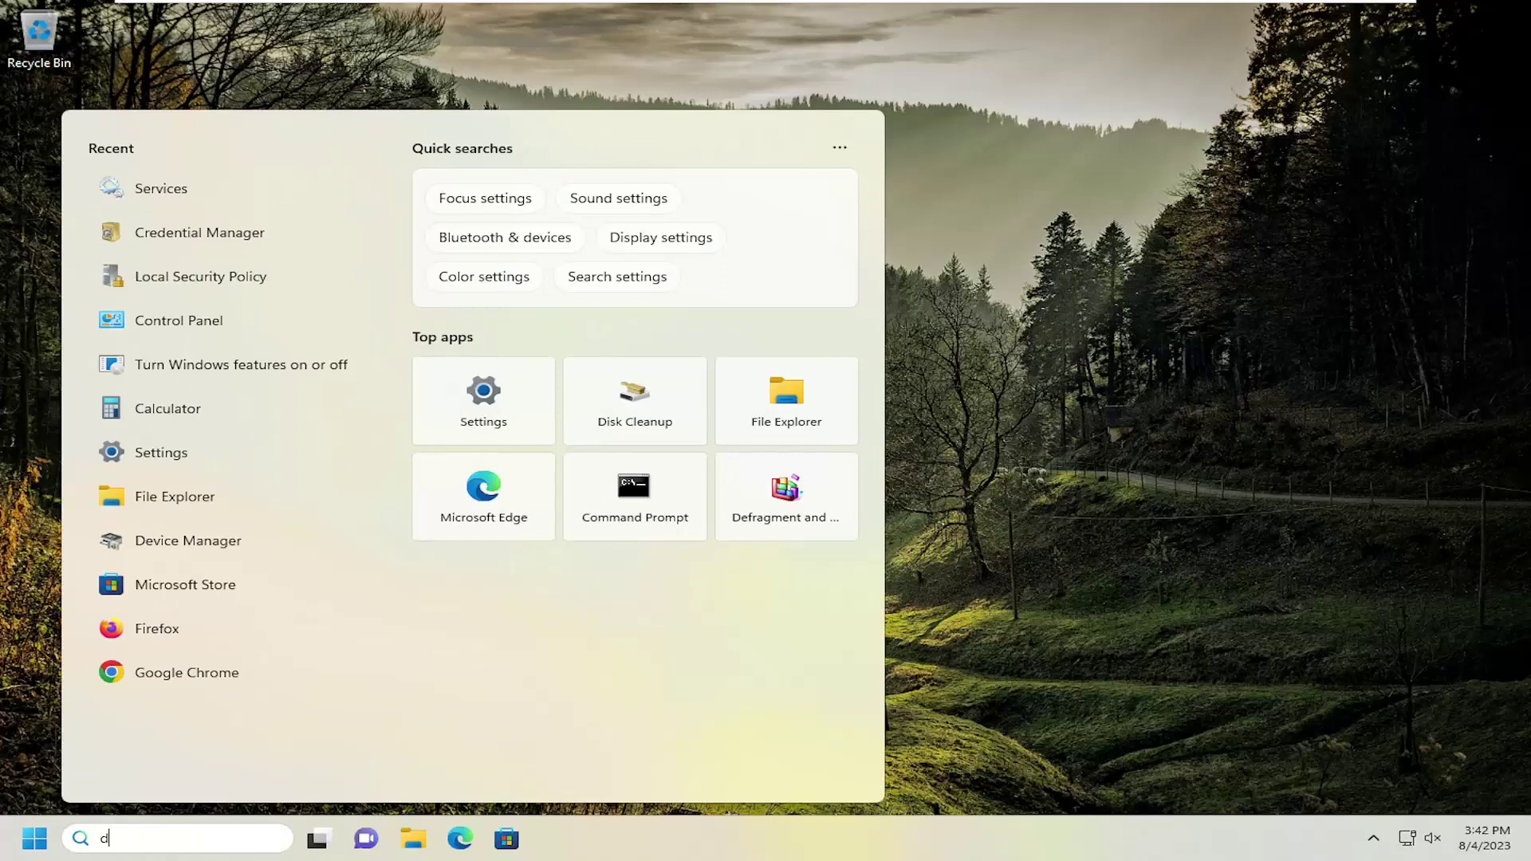
{"action": "type", "text": "evice man"}
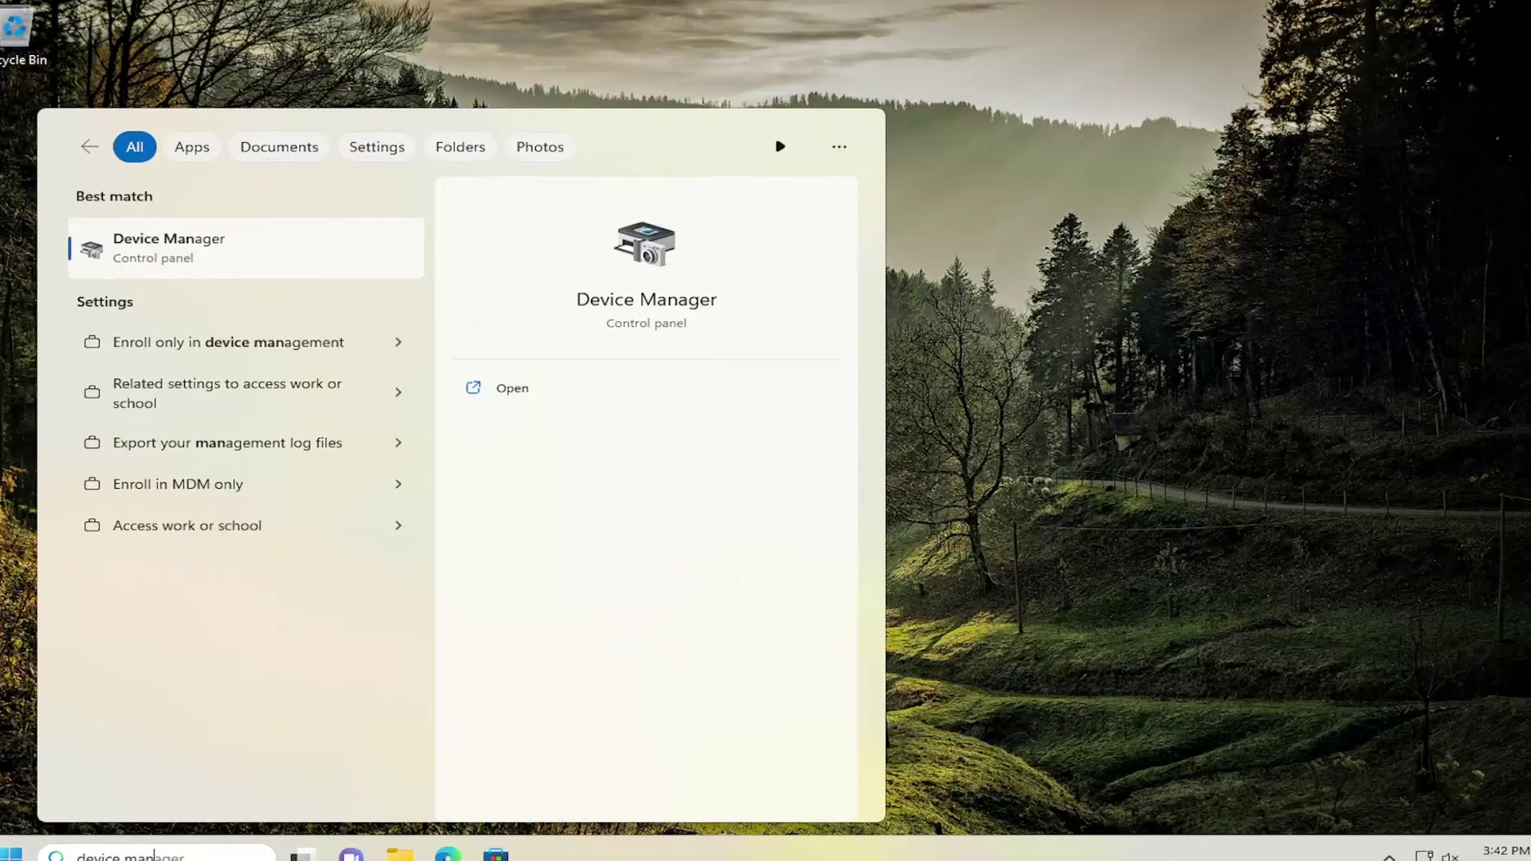
{"action": "key", "text": "Return"}
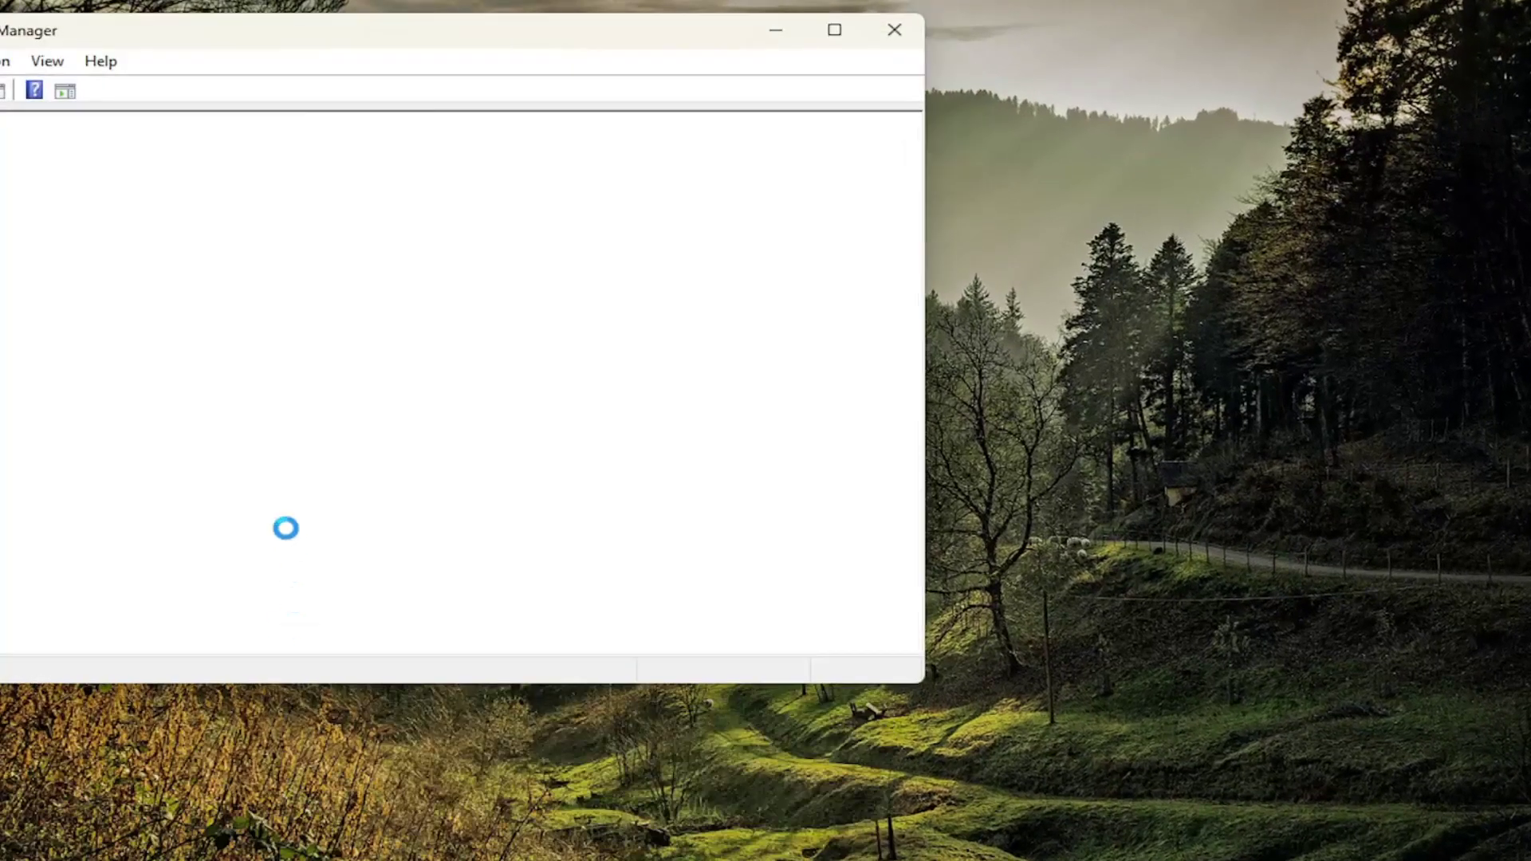
{"action": "left_click_drag", "start_coordinate": [467, 16], "coordinate": [971, 112]}
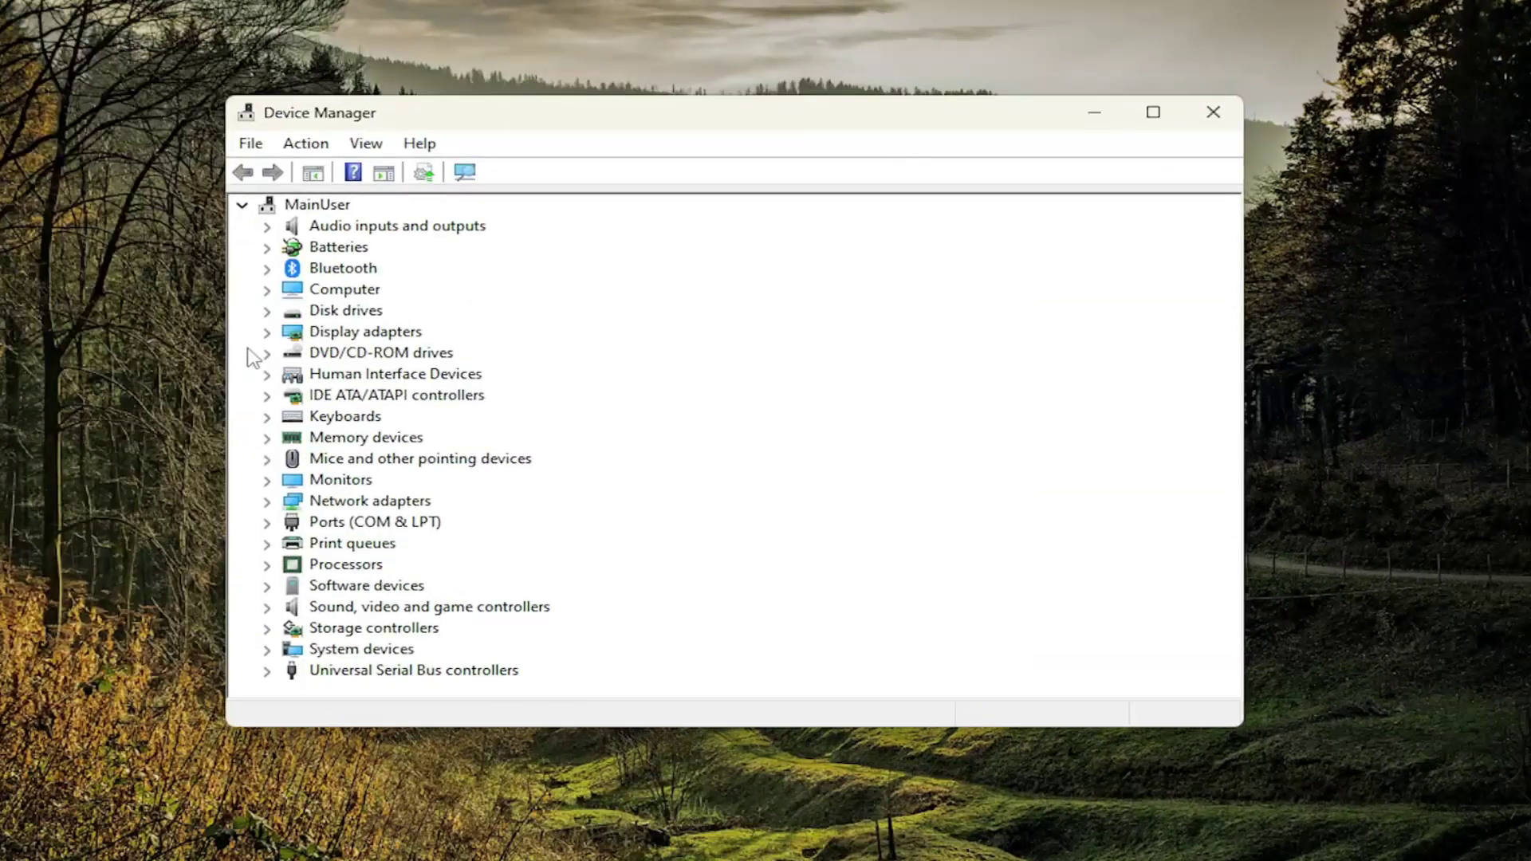
{"action": "double_click", "coordinate": [342, 267]}
{"action": "left_click", "coordinate": [425, 310]}
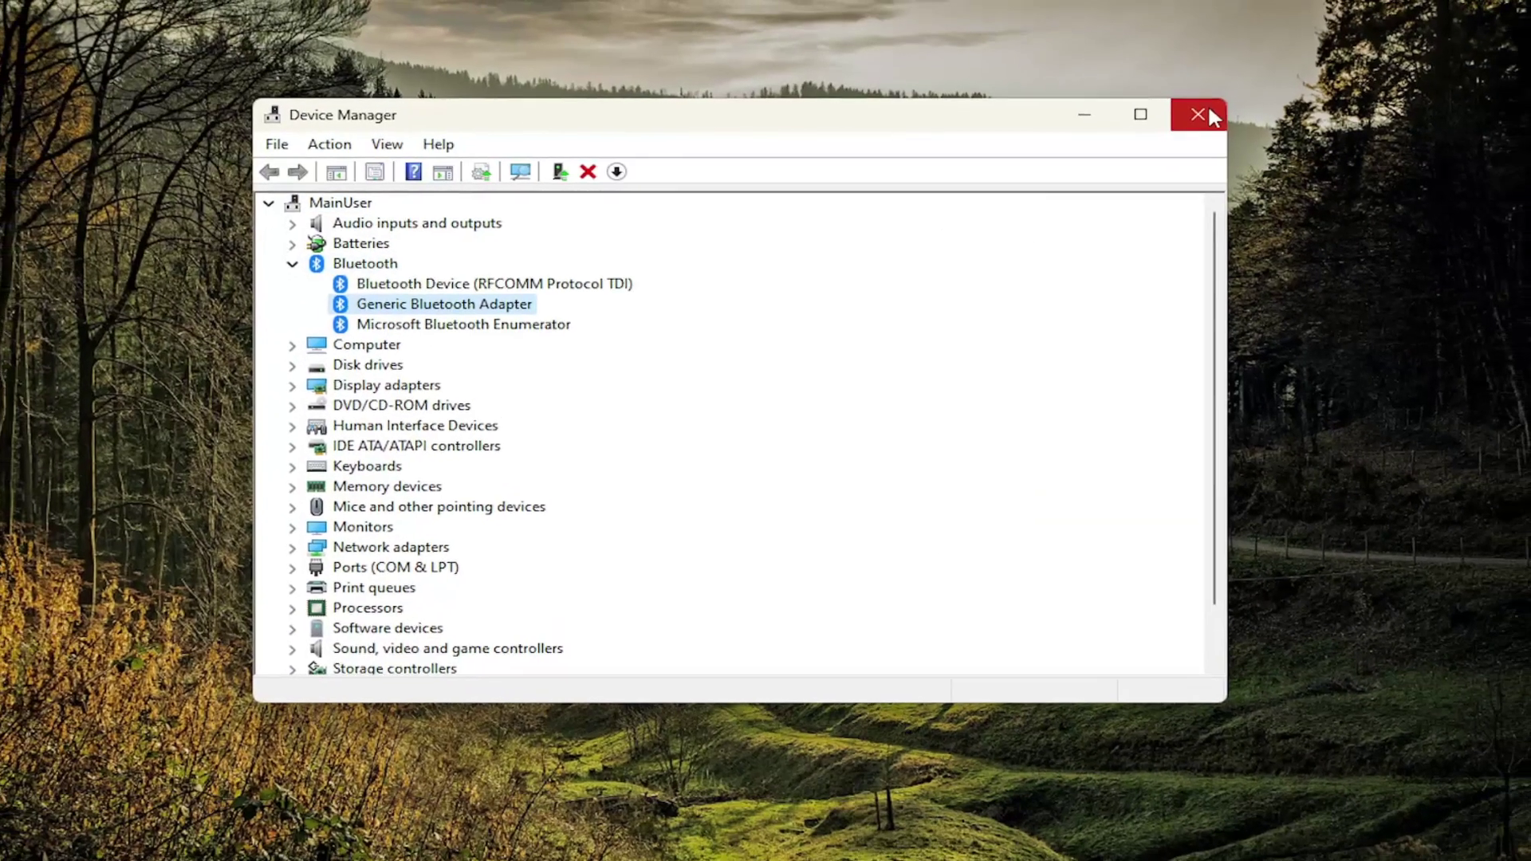
{"action": "left_click", "coordinate": [1212, 112]}
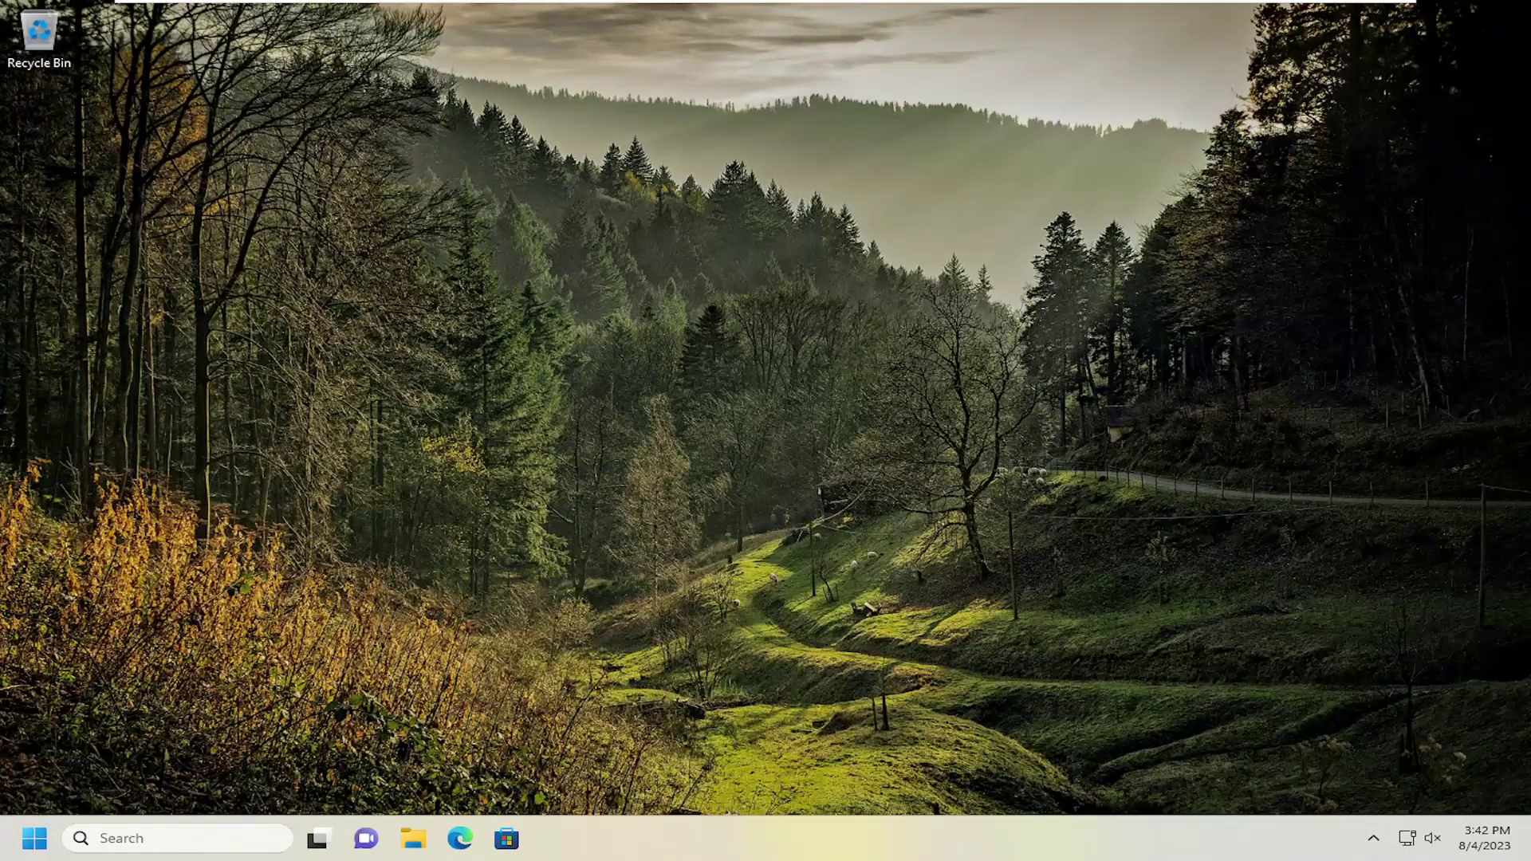
Open Control Panel in large-icon view and go to Power Options' power-button settings.
{"action": "left_click", "coordinate": [156, 841]}
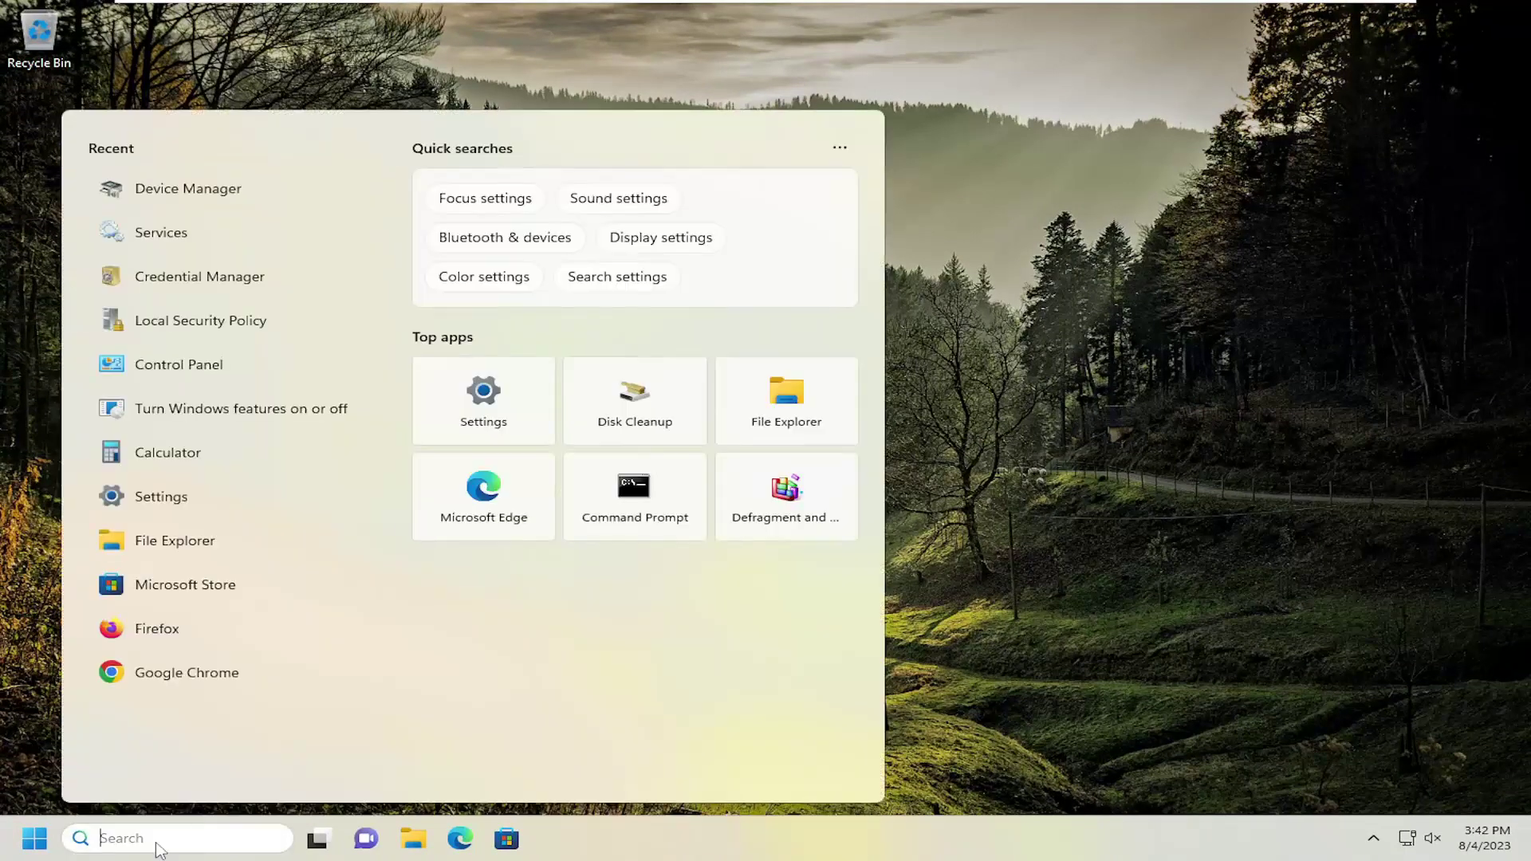
{"action": "type", "text": "control panel"}
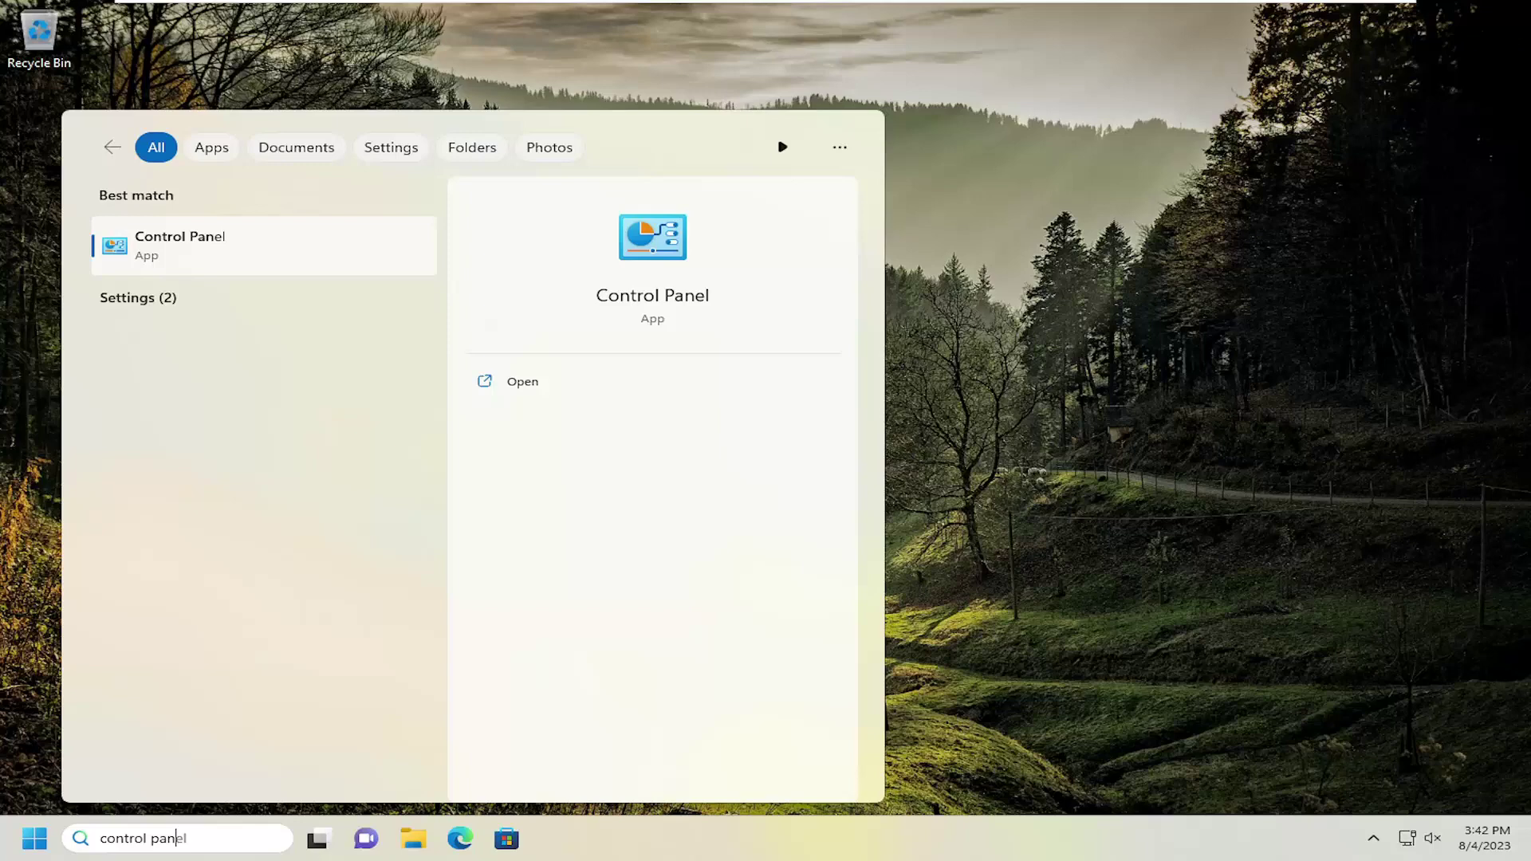
{"action": "left_click", "coordinate": [166, 235]}
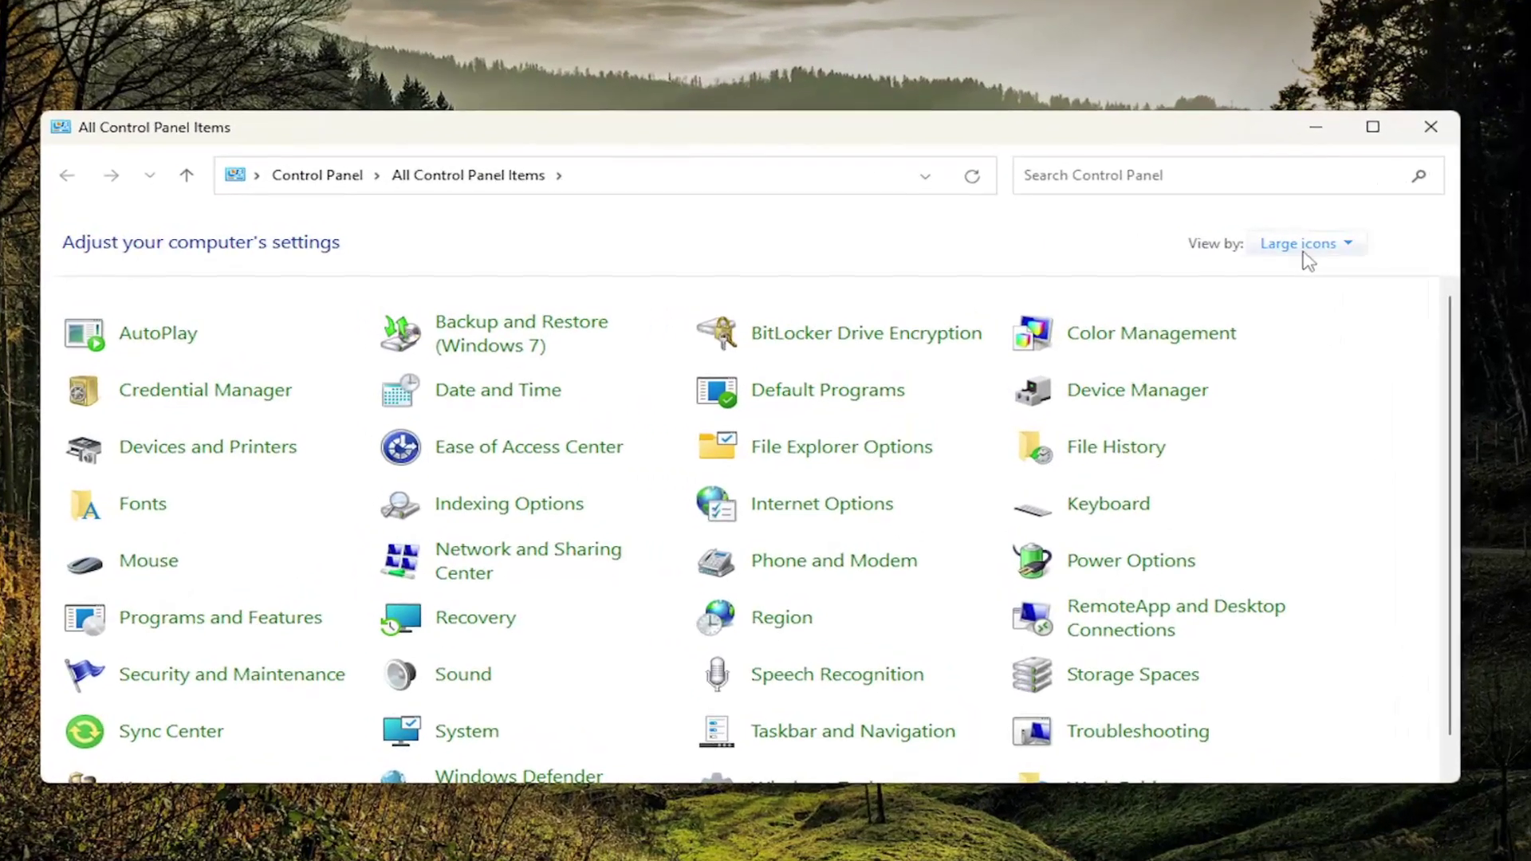
{"action": "left_click", "coordinate": [1256, 243]}
{"action": "left_click", "coordinate": [1307, 313]}
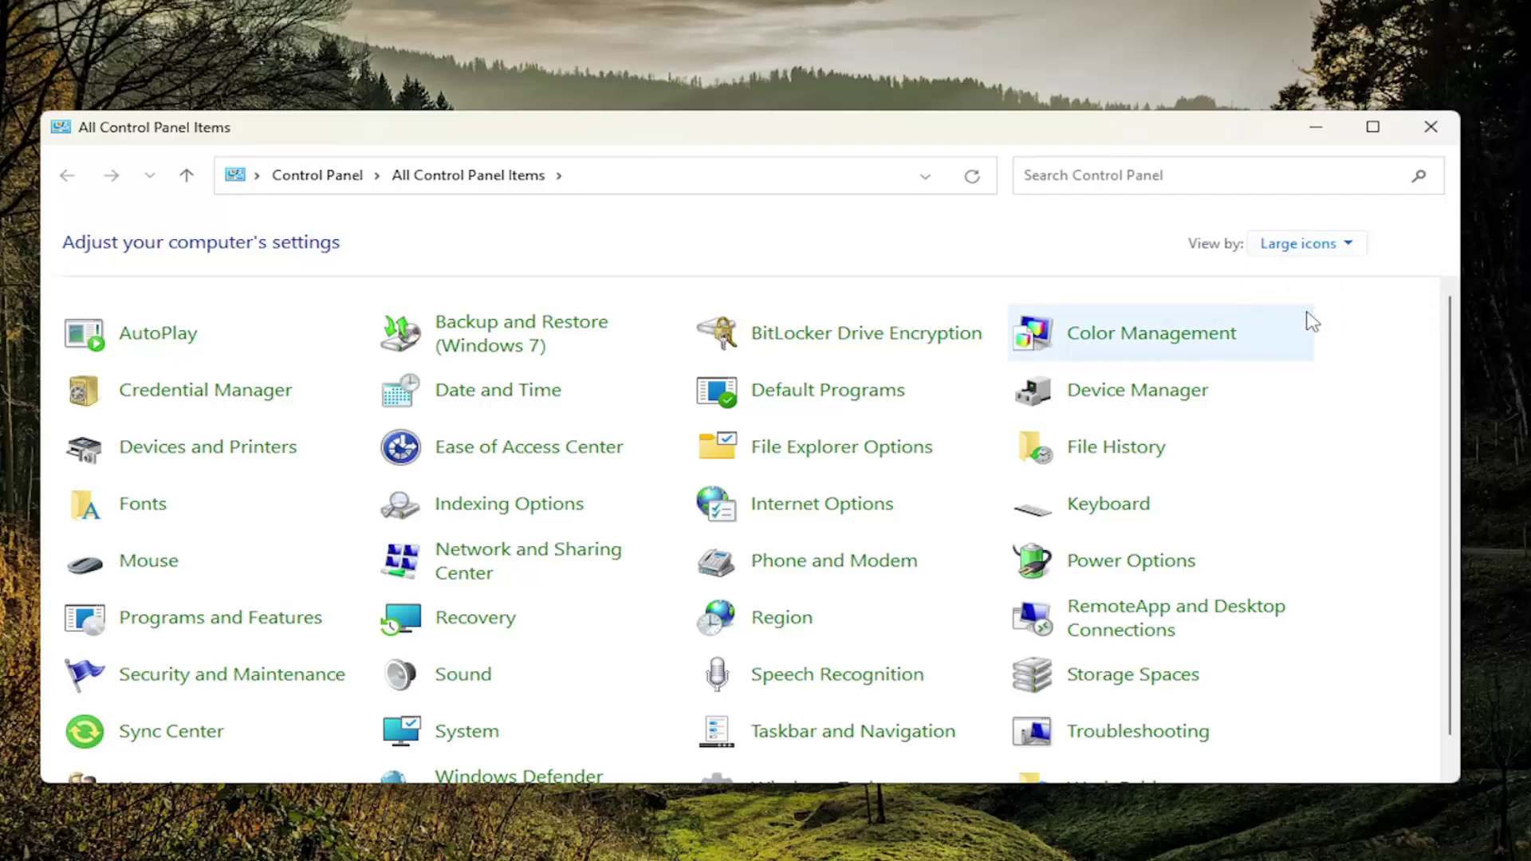
{"action": "left_click", "coordinate": [1094, 573]}
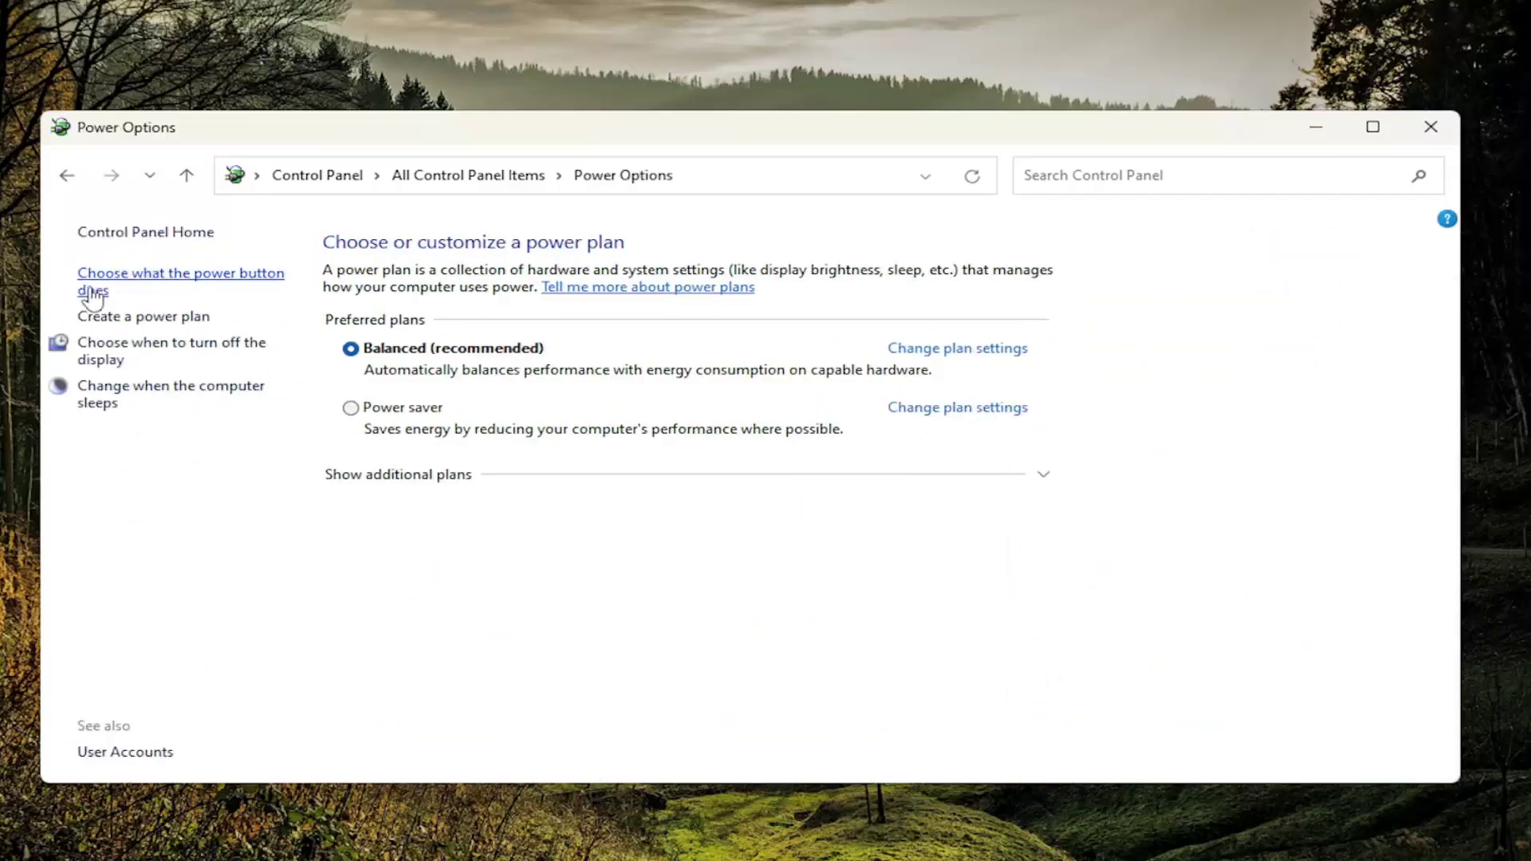
{"action": "left_click", "coordinate": [199, 286]}
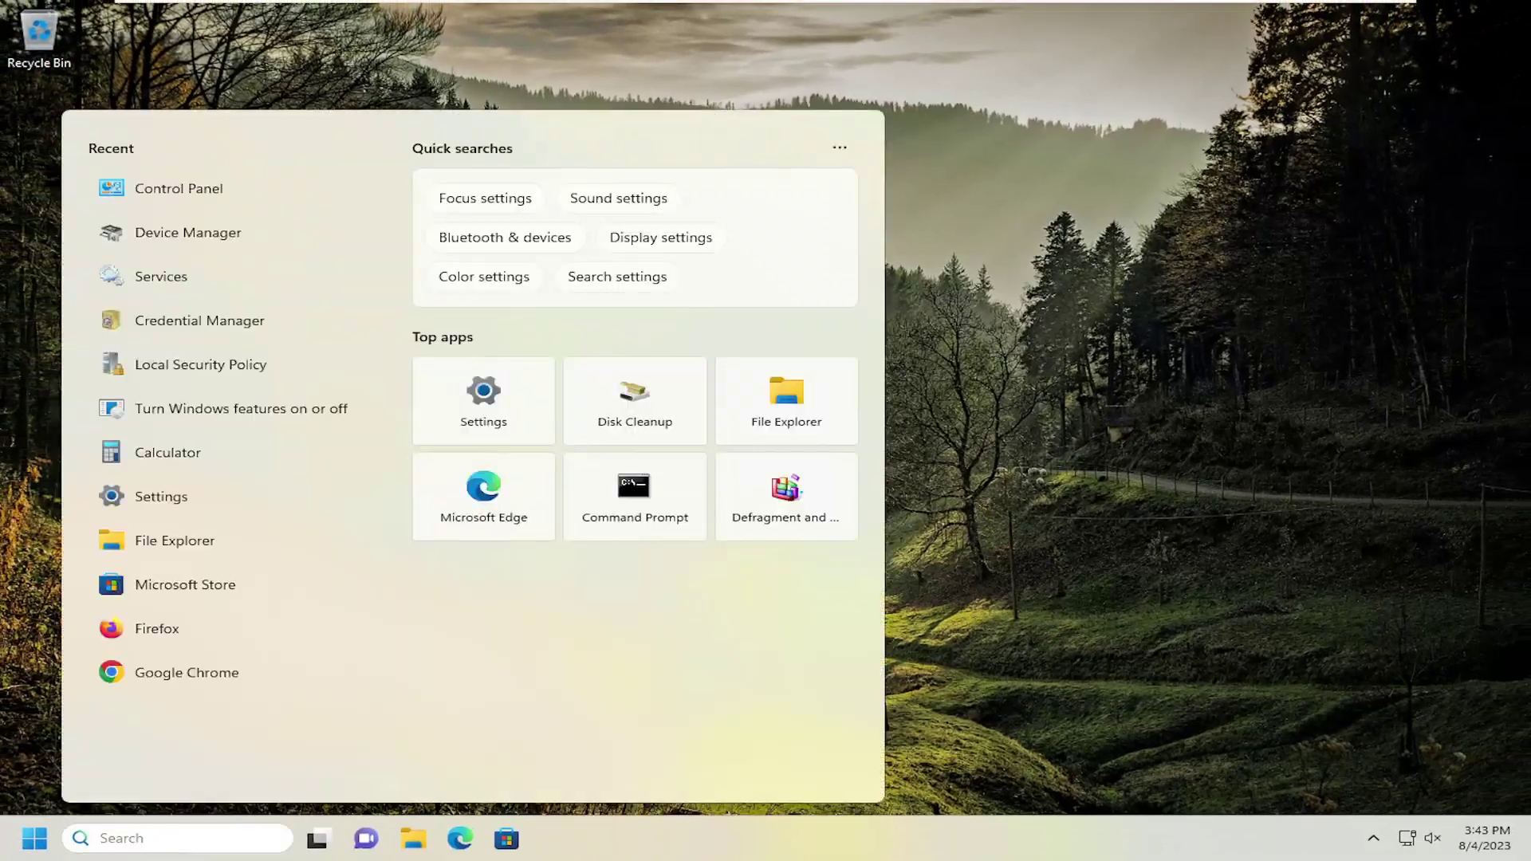
Launch Services and open the Bluetooth Support Service properties.
{"action": "type", "text": "services"}
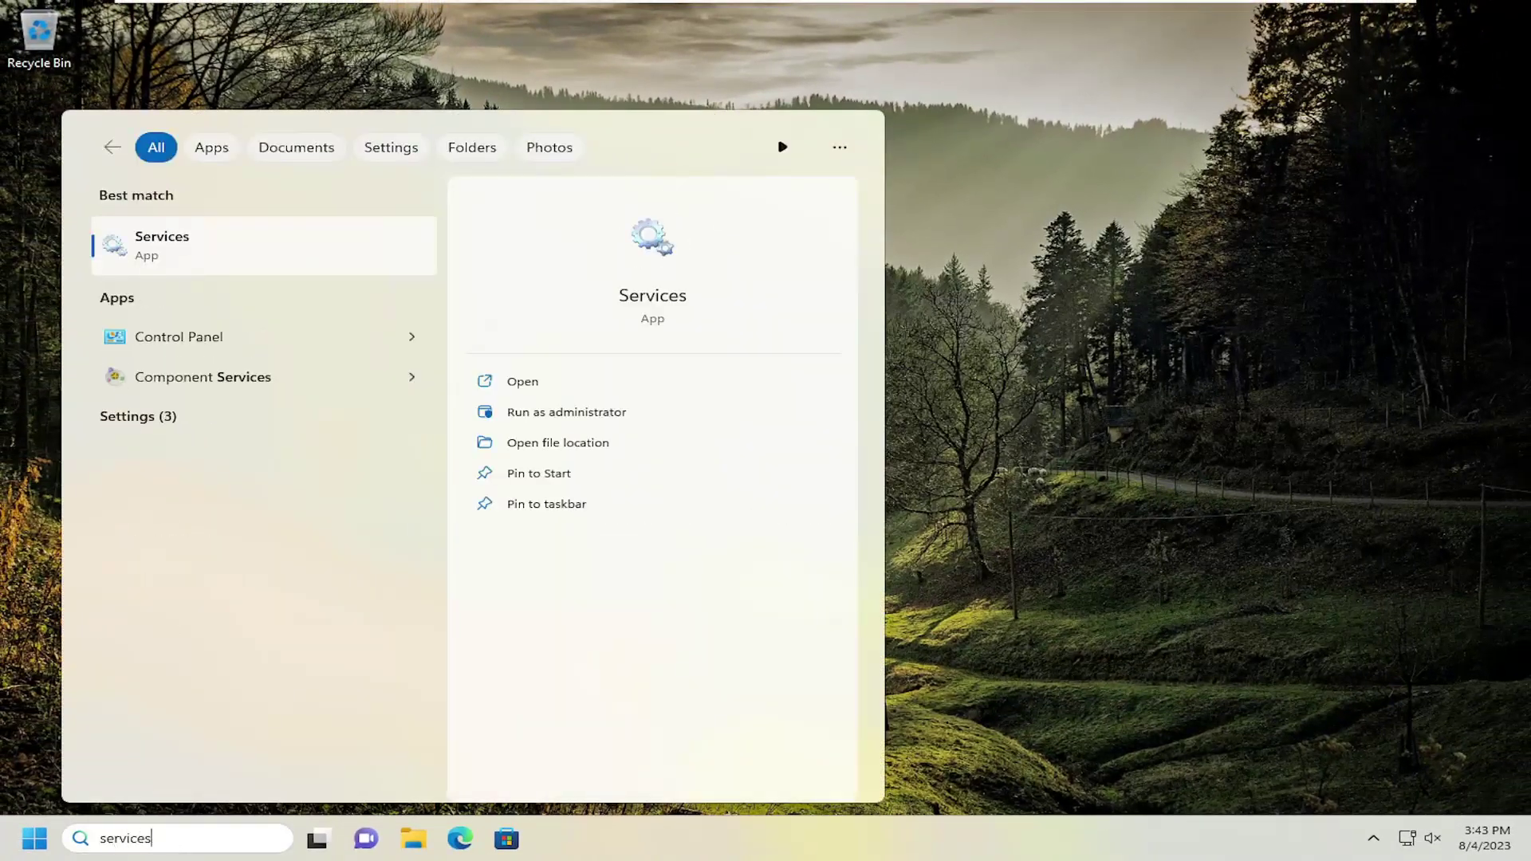
{"action": "left_click", "coordinate": [168, 250]}
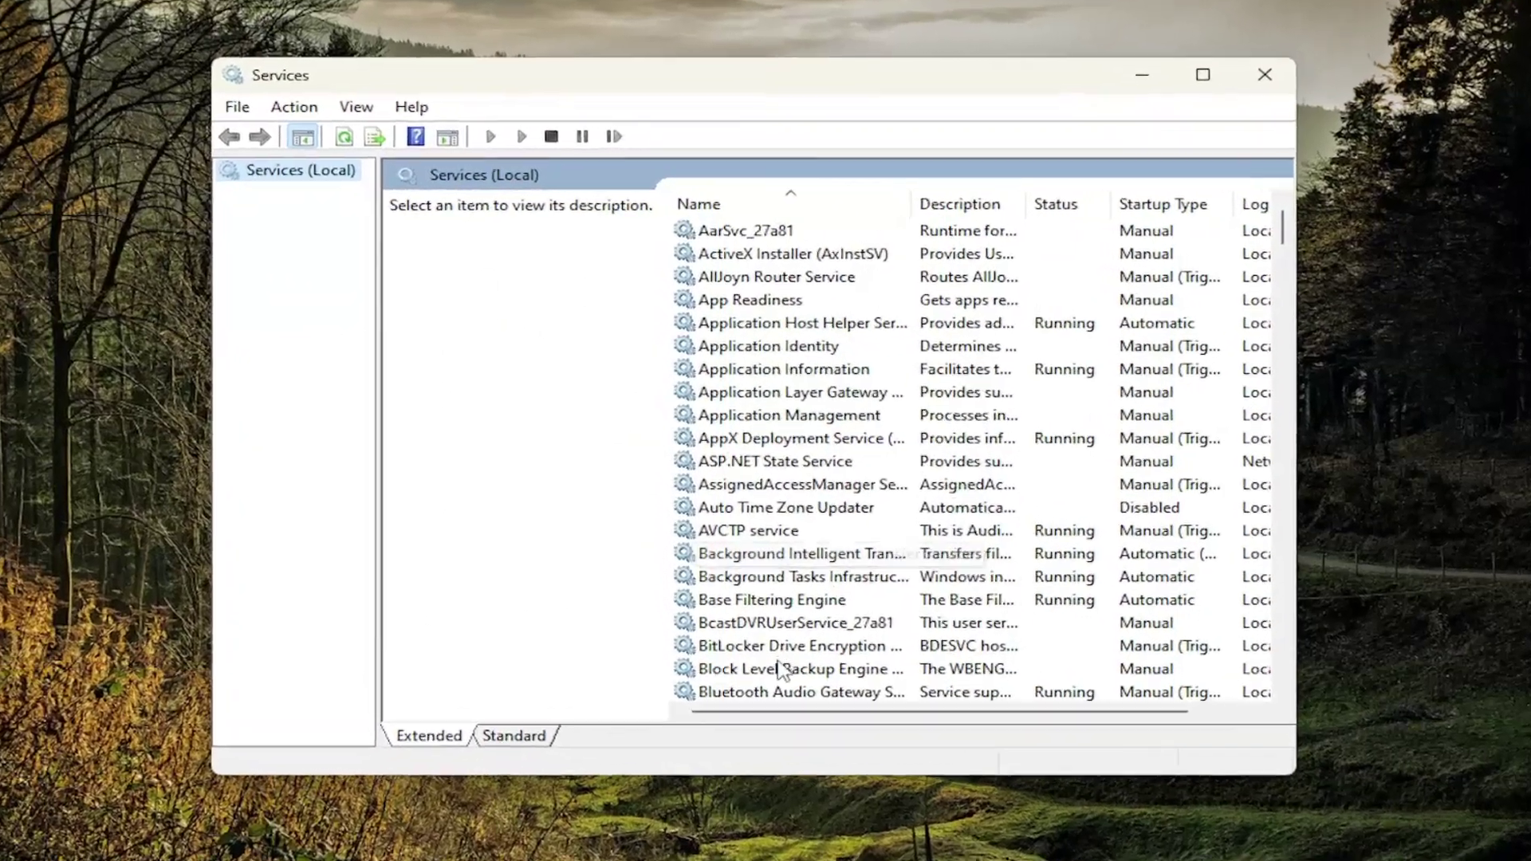
{"action": "scroll", "coordinate": [774, 494], "scroll_direction": "down", "scroll_amount": 6}
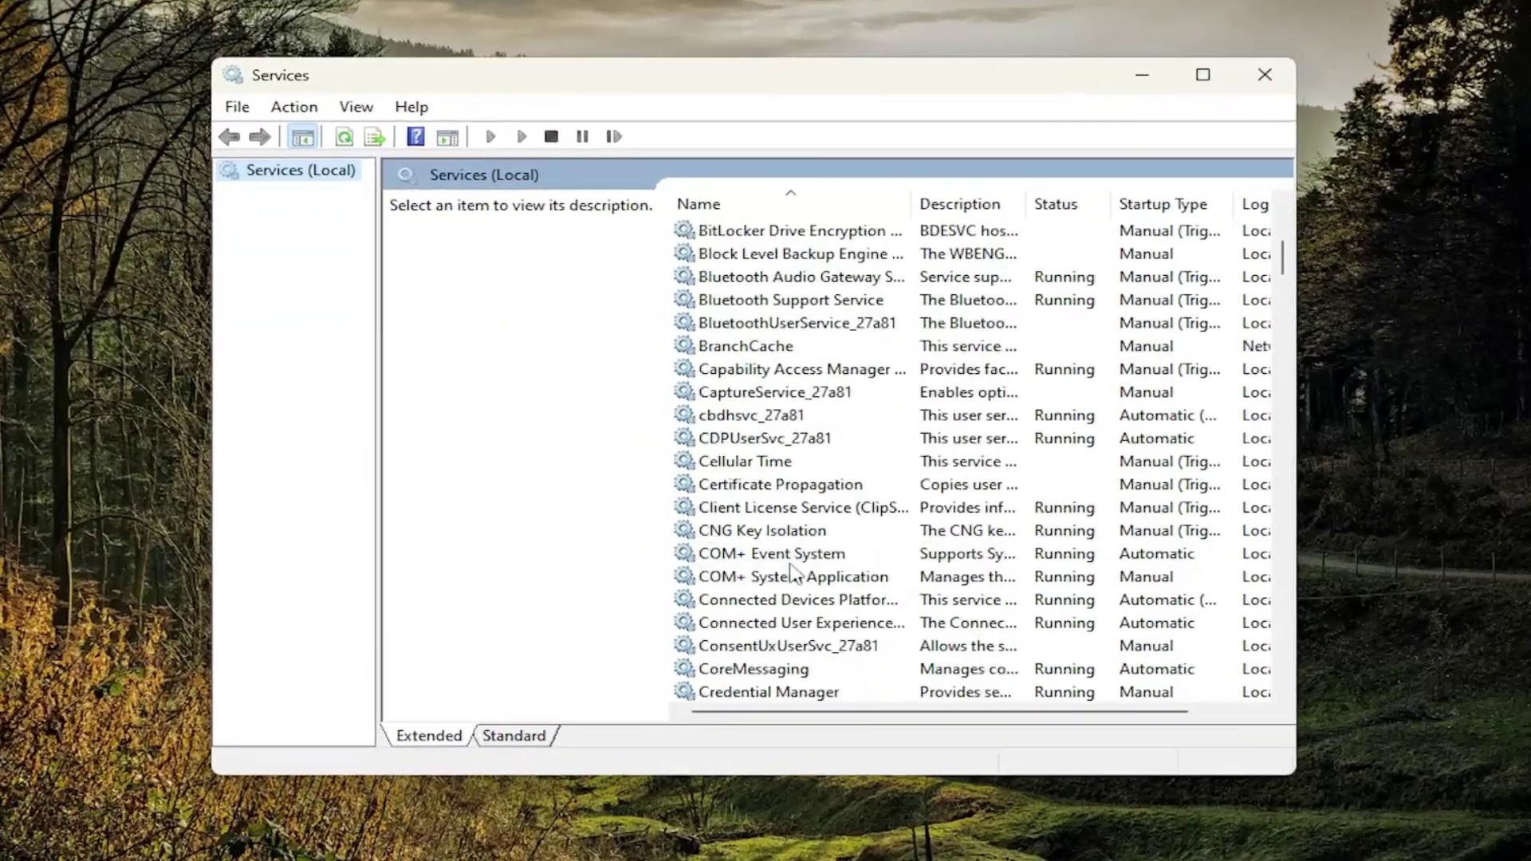
{"action": "scroll", "coordinate": [741, 466], "scroll_direction": "up", "scroll_amount": 2}
{"action": "double_click", "coordinate": [772, 439]}
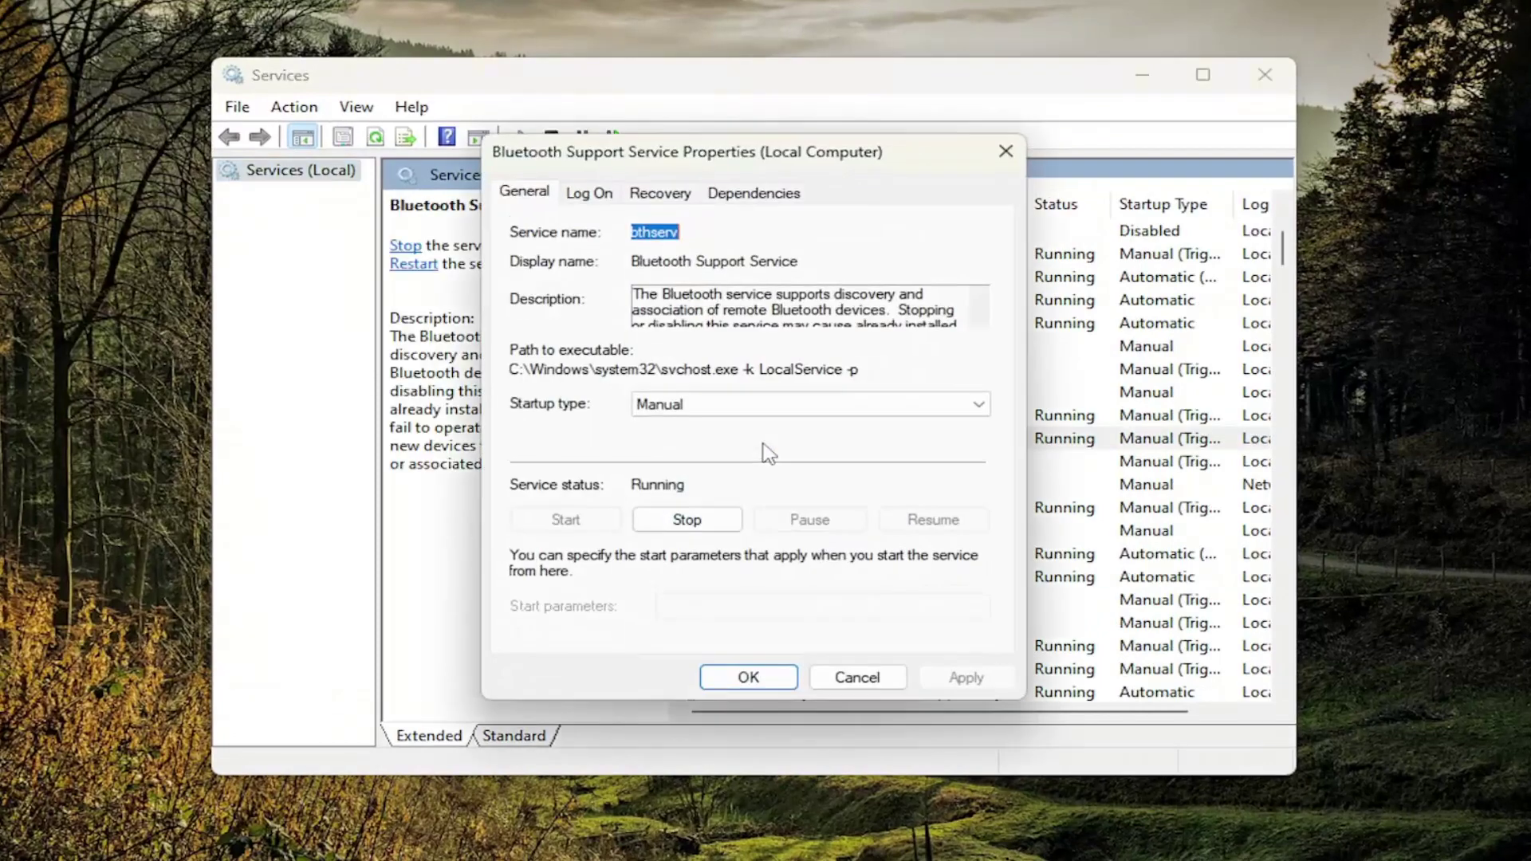
Restart Bluetooth Support Service with startup type Automatic, apply it, and close Services.
{"action": "left_click", "coordinate": [652, 519]}
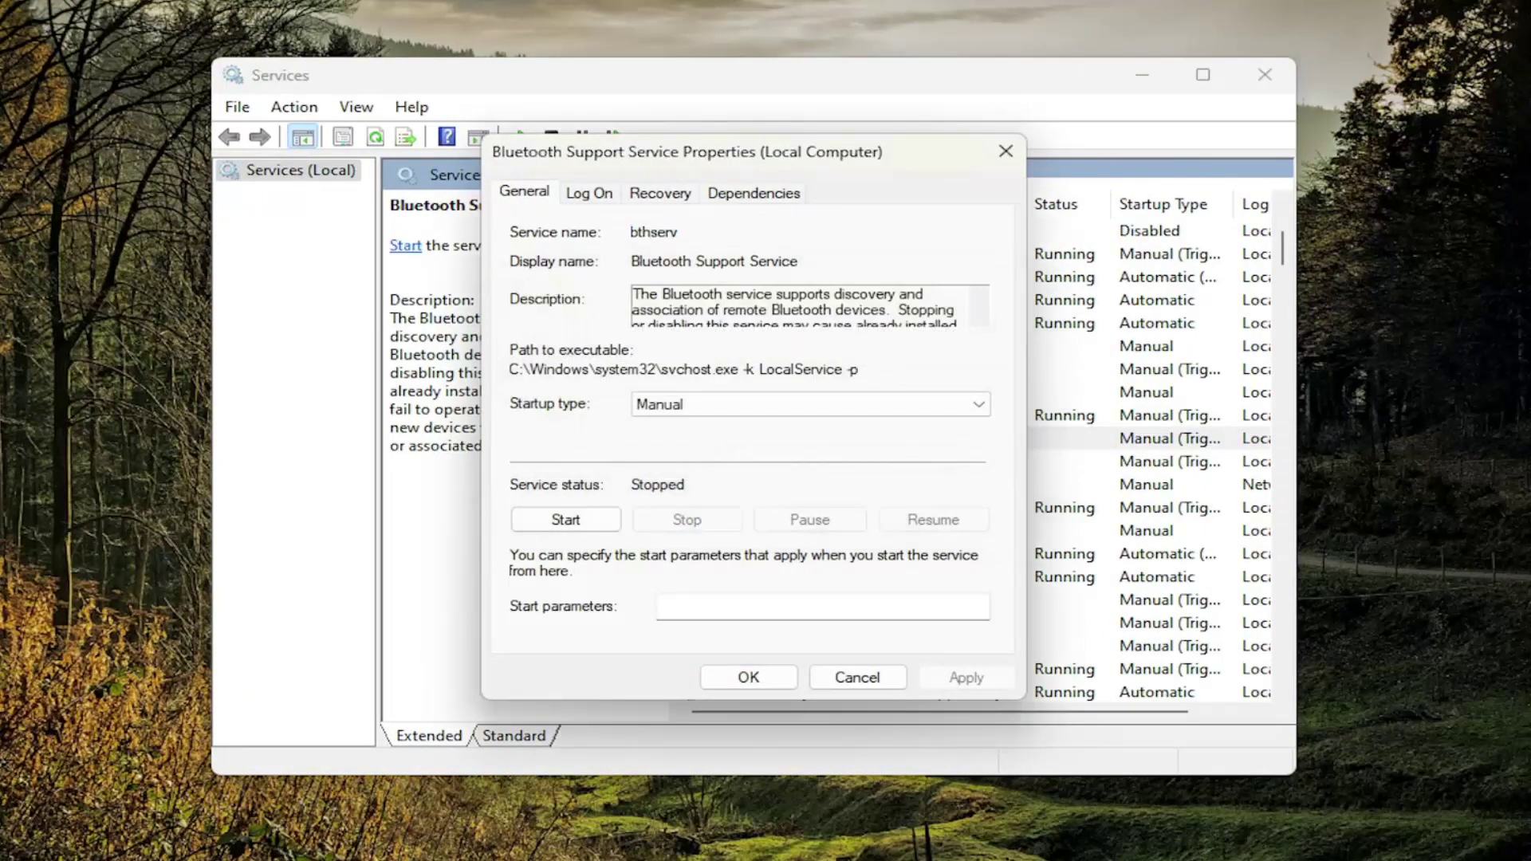
{"action": "left_click", "coordinate": [679, 416]}
{"action": "left_click", "coordinate": [661, 445]}
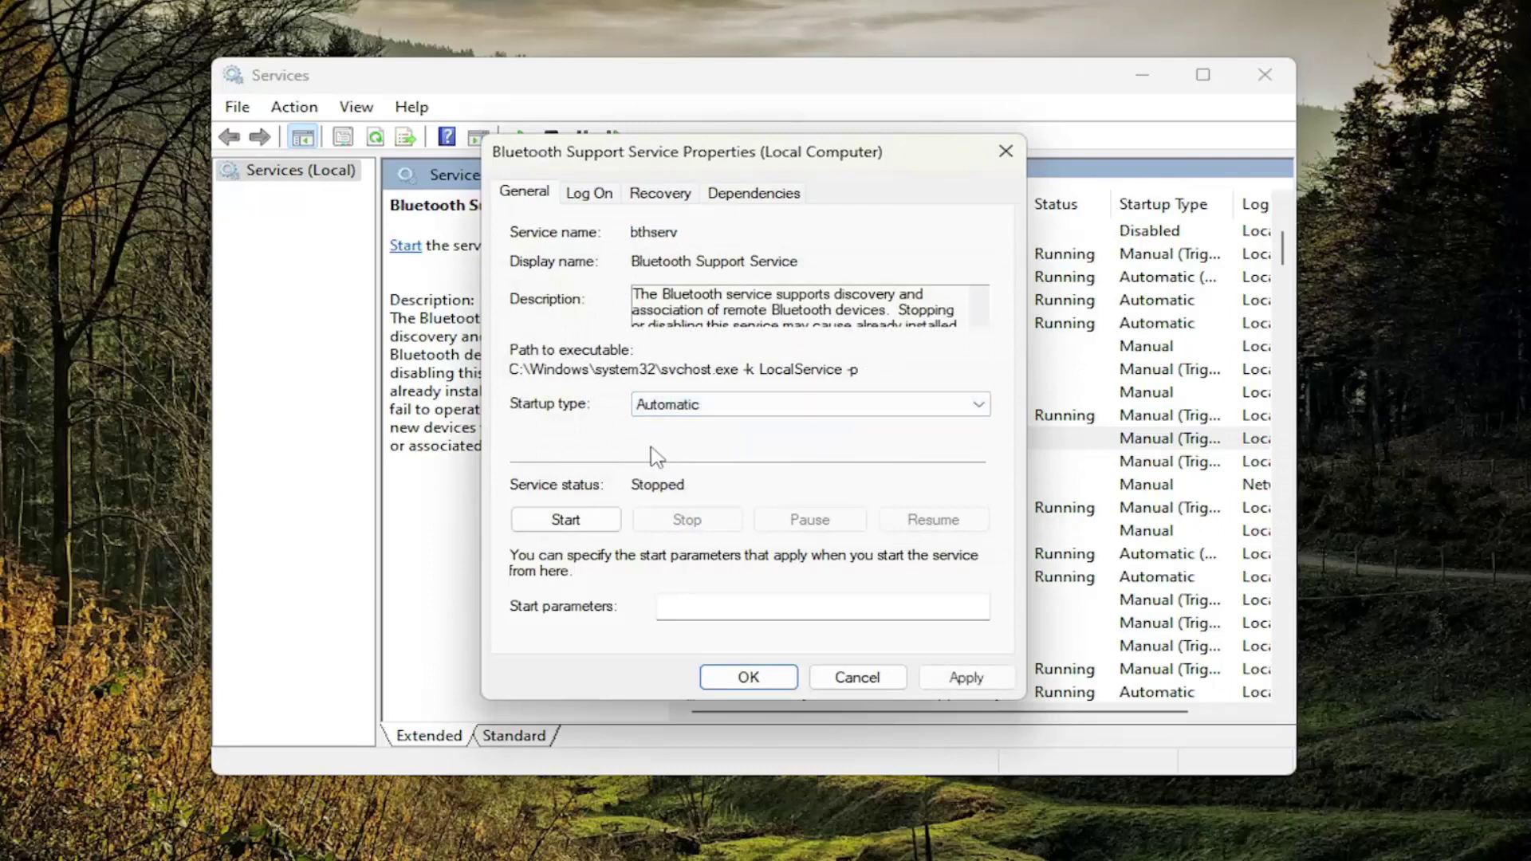
{"action": "left_click", "coordinate": [550, 523]}
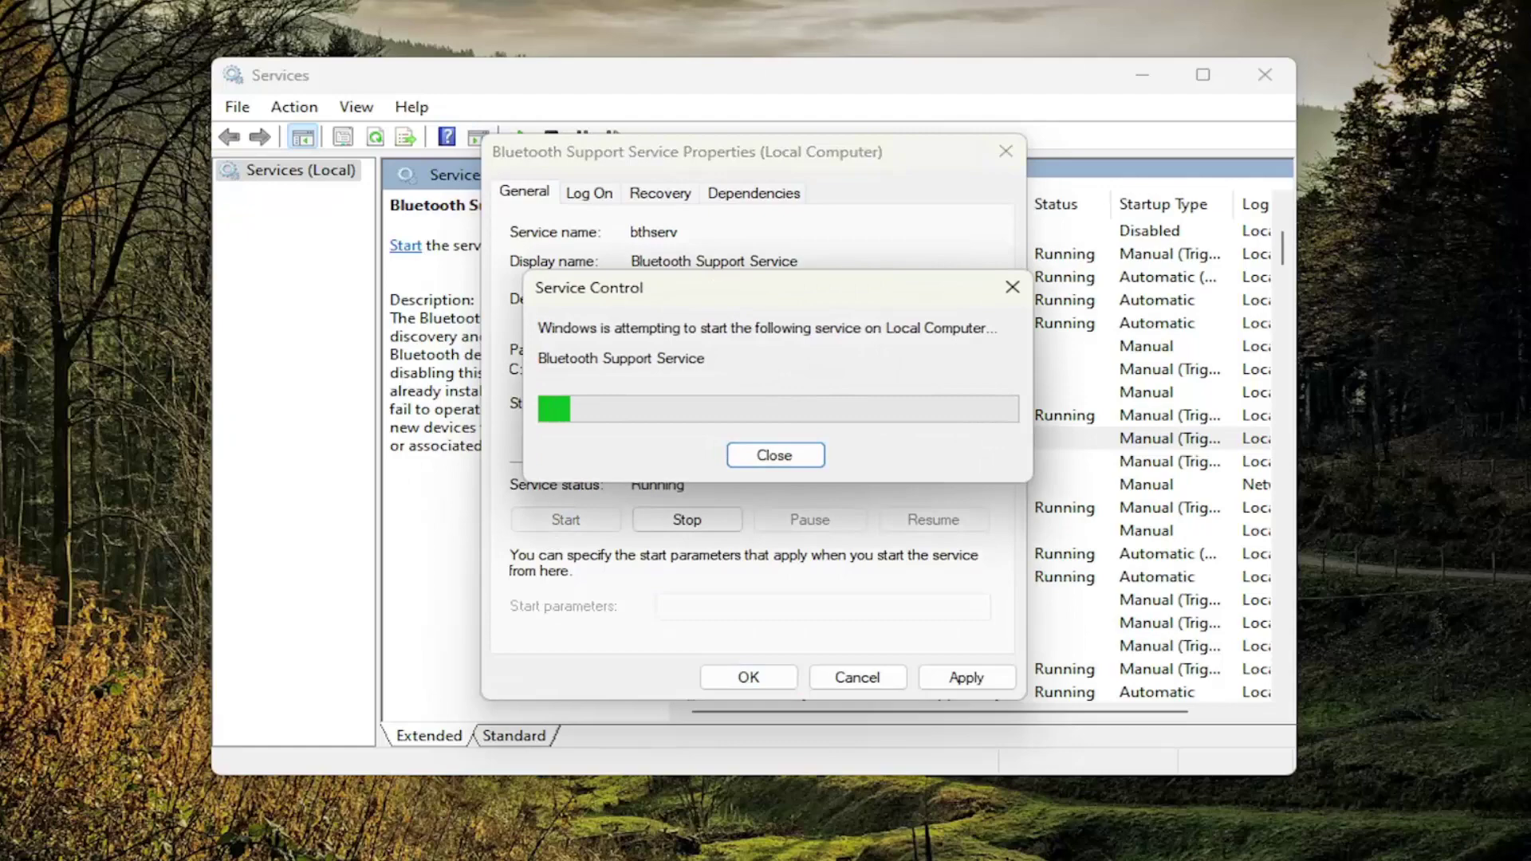
{"action": "left_click", "coordinate": [996, 679]}
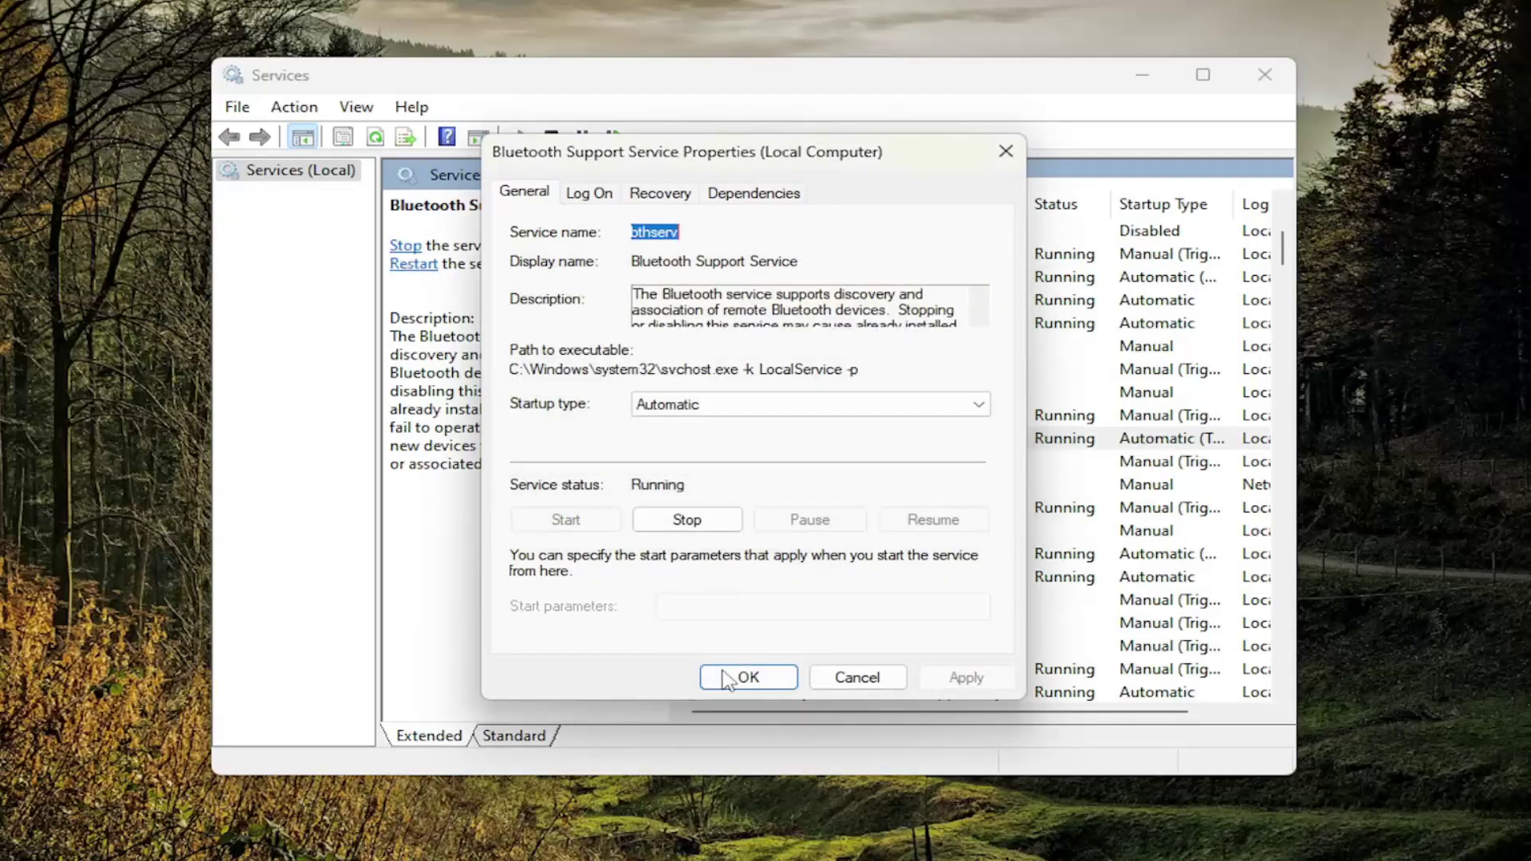
{"action": "left_click", "coordinate": [730, 678]}
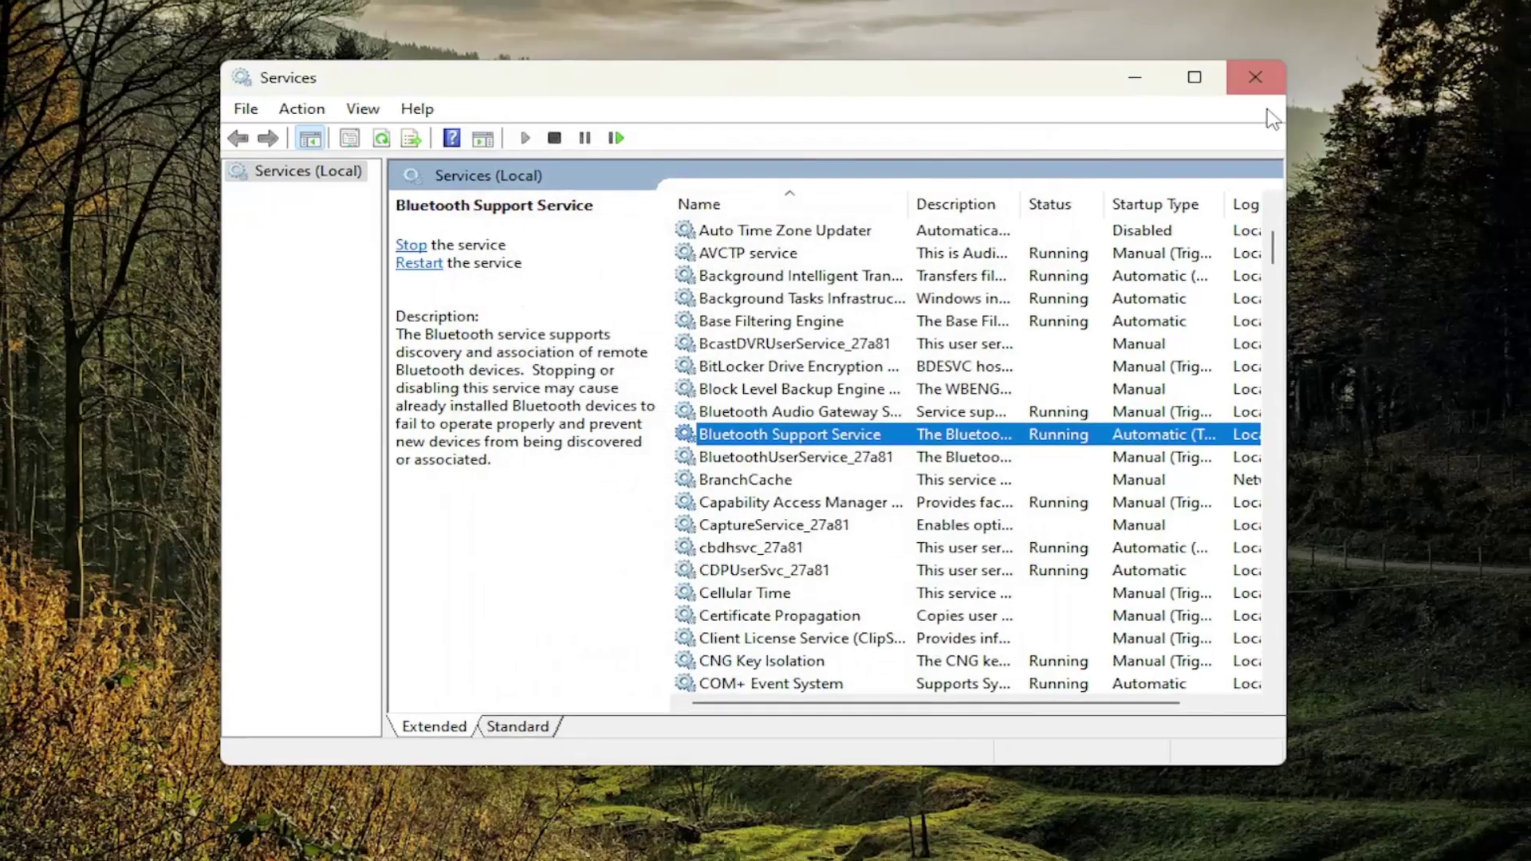
{"action": "left_click", "coordinate": [1265, 74]}
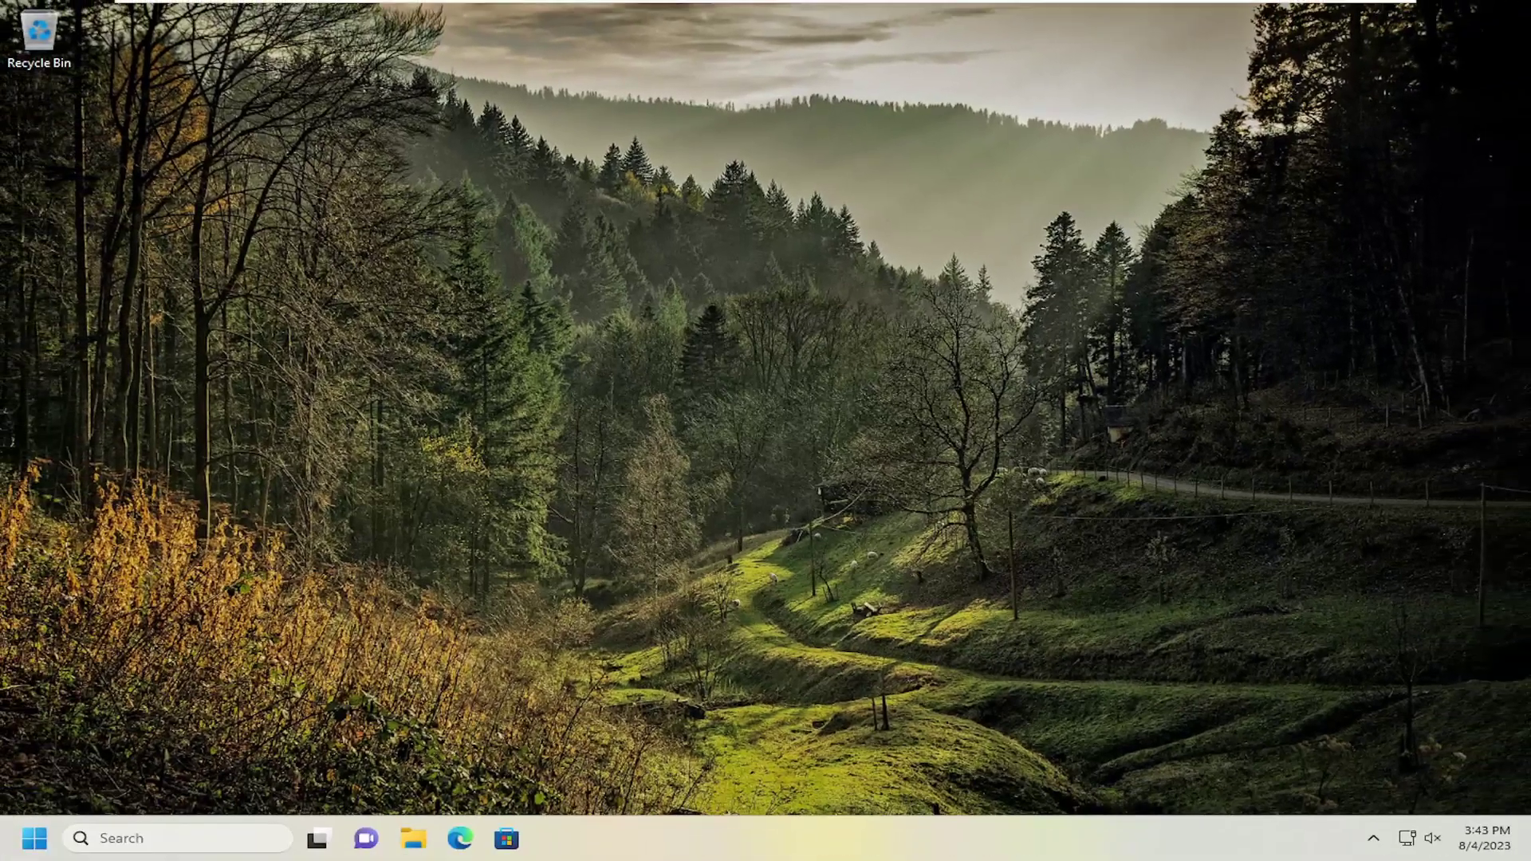
Run Command Prompt as administrator from a 'cmd' search, approving the UAC prompt.
{"action": "key", "text": "super+s"}
{"action": "type", "text": "cmd"}
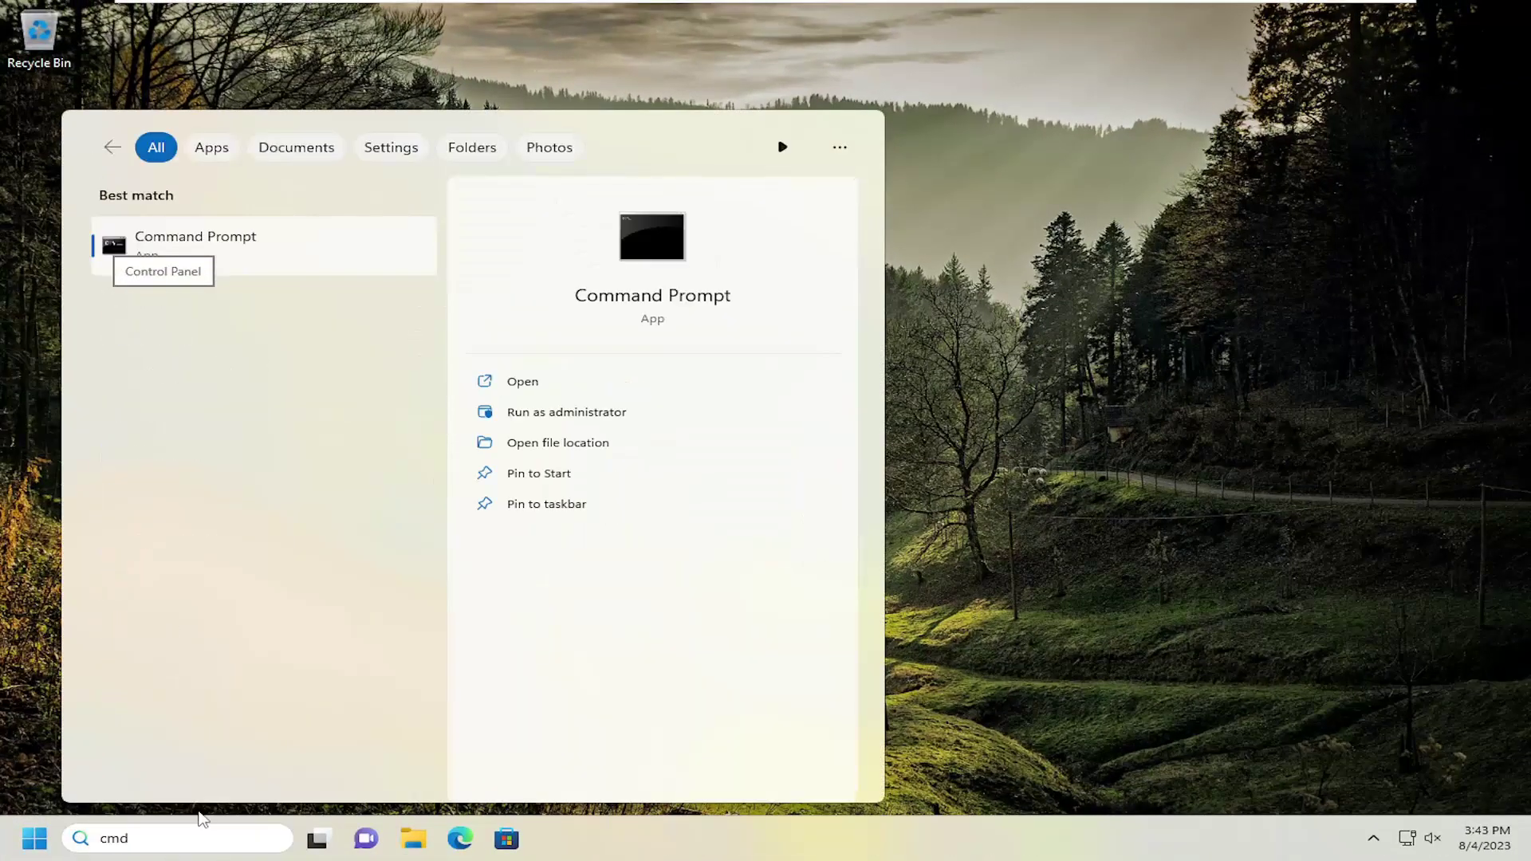
{"action": "right_click", "coordinate": [204, 250]}
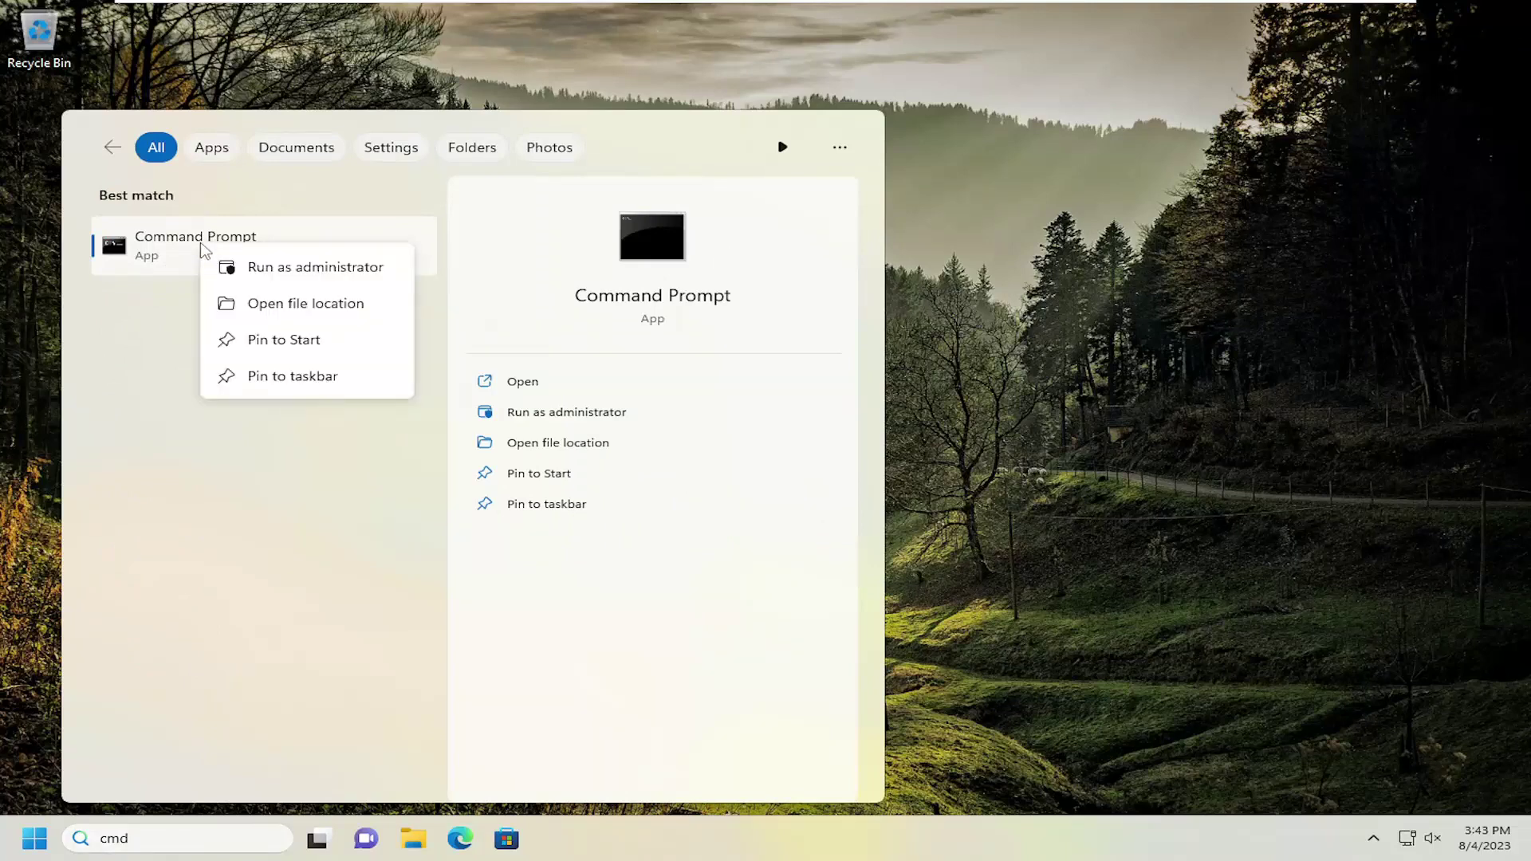
{"action": "left_click", "coordinate": [307, 268]}
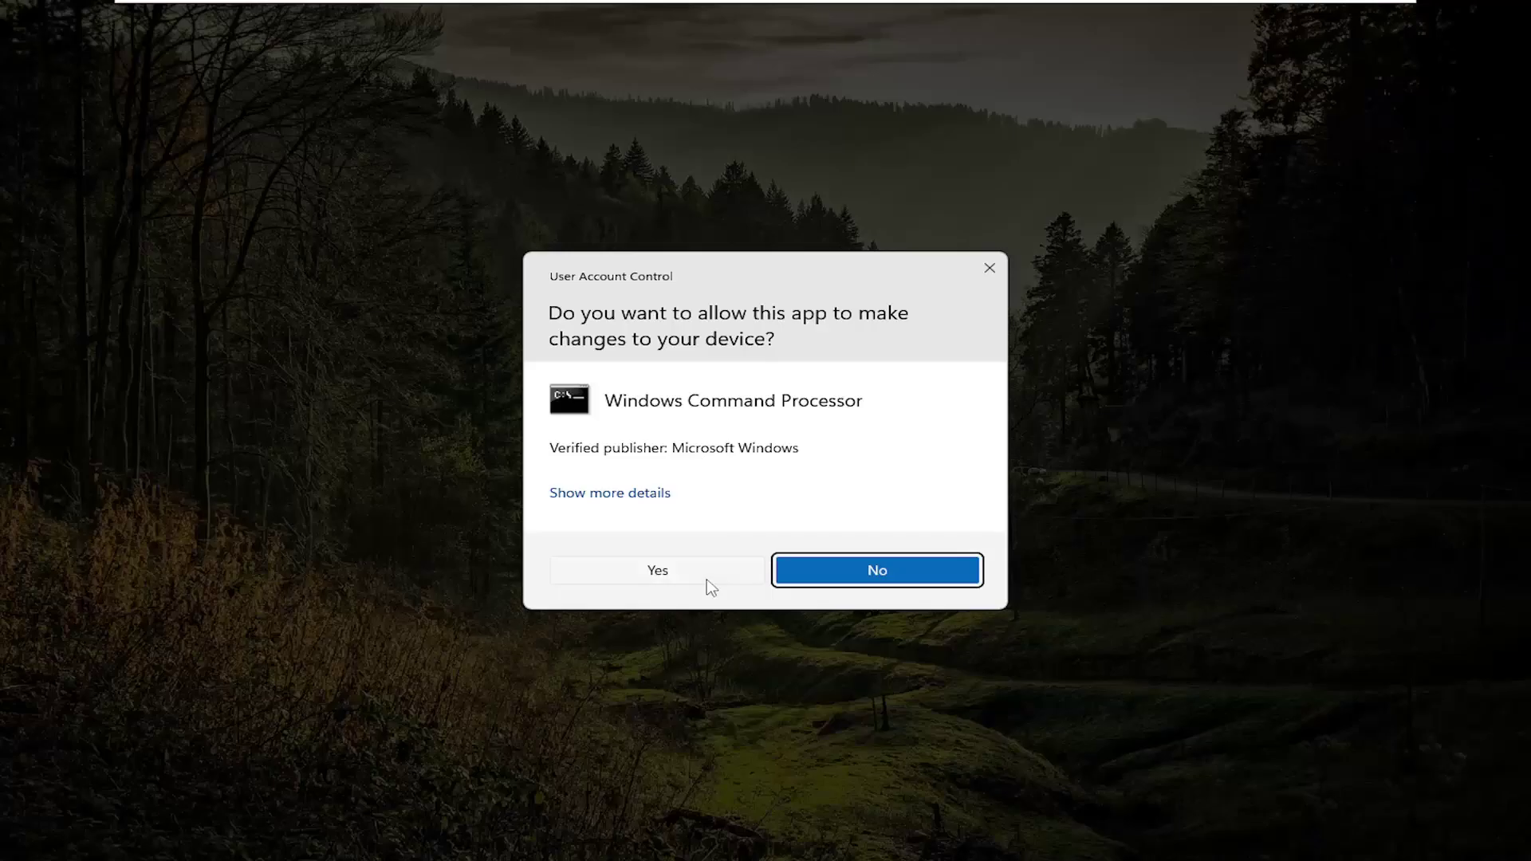
{"action": "left_click", "coordinate": [668, 575]}
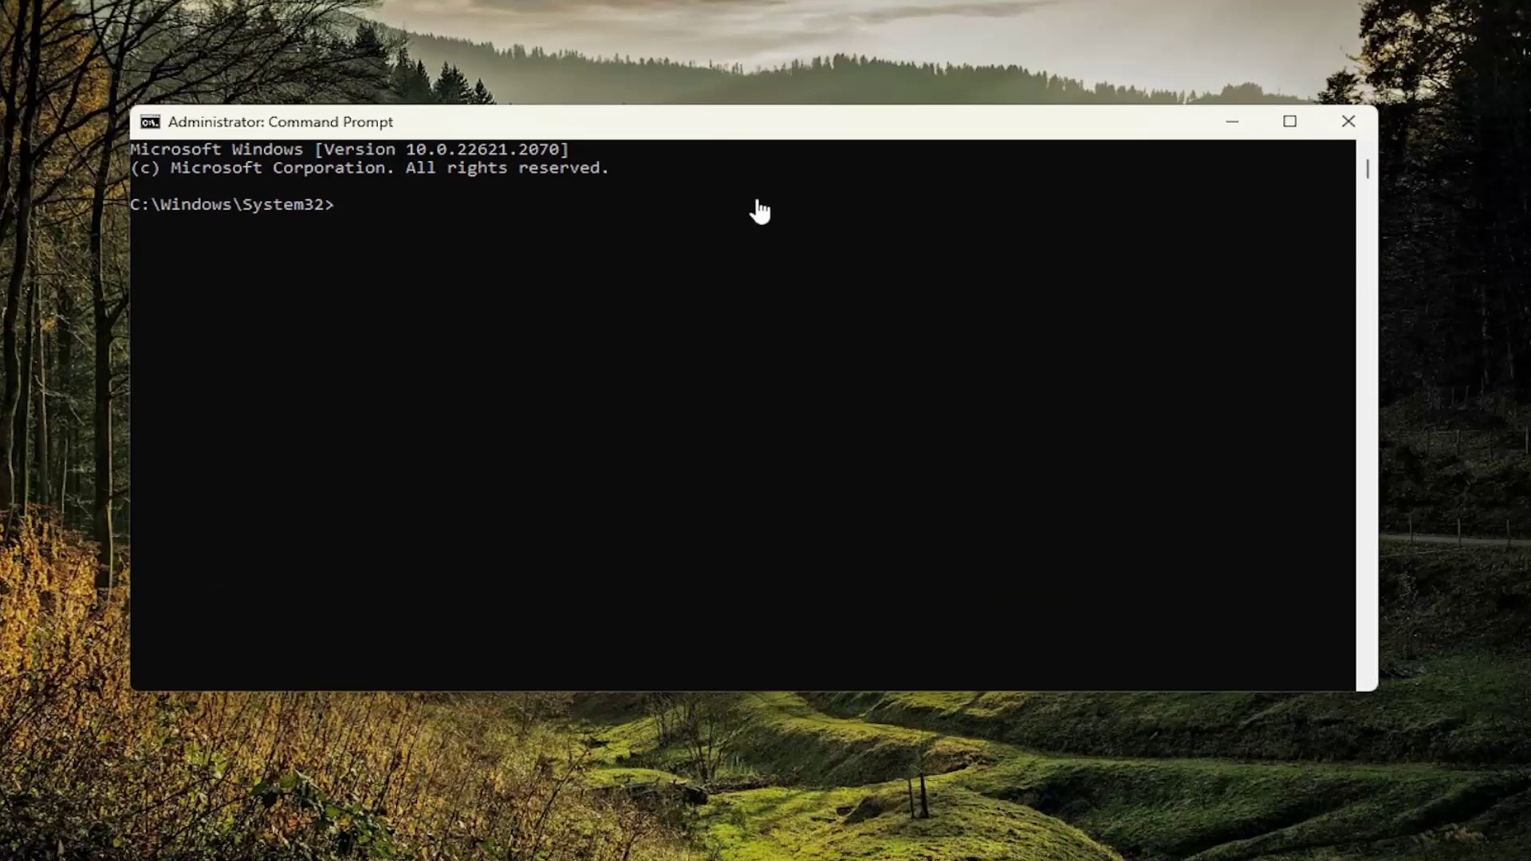
Paste and run DISM.exe /Online /Cleanup-image /Restorehealth in the elevated Command Prompt.
{"action": "right_click", "coordinate": [732, 127]}
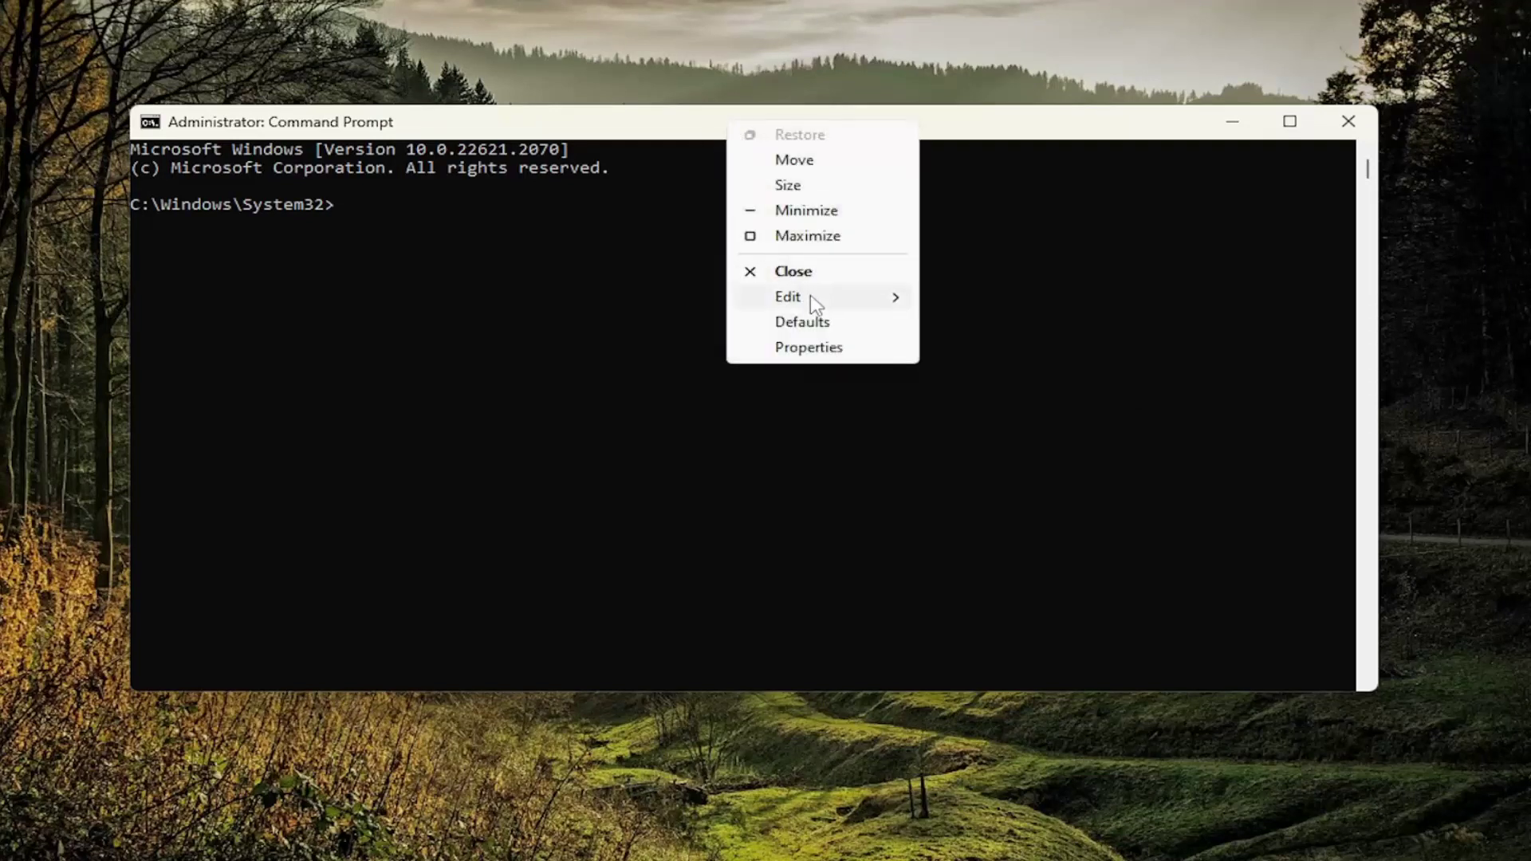
{"action": "mouse_move", "coordinate": [810, 295]}
{"action": "left_click", "coordinate": [1007, 352]}
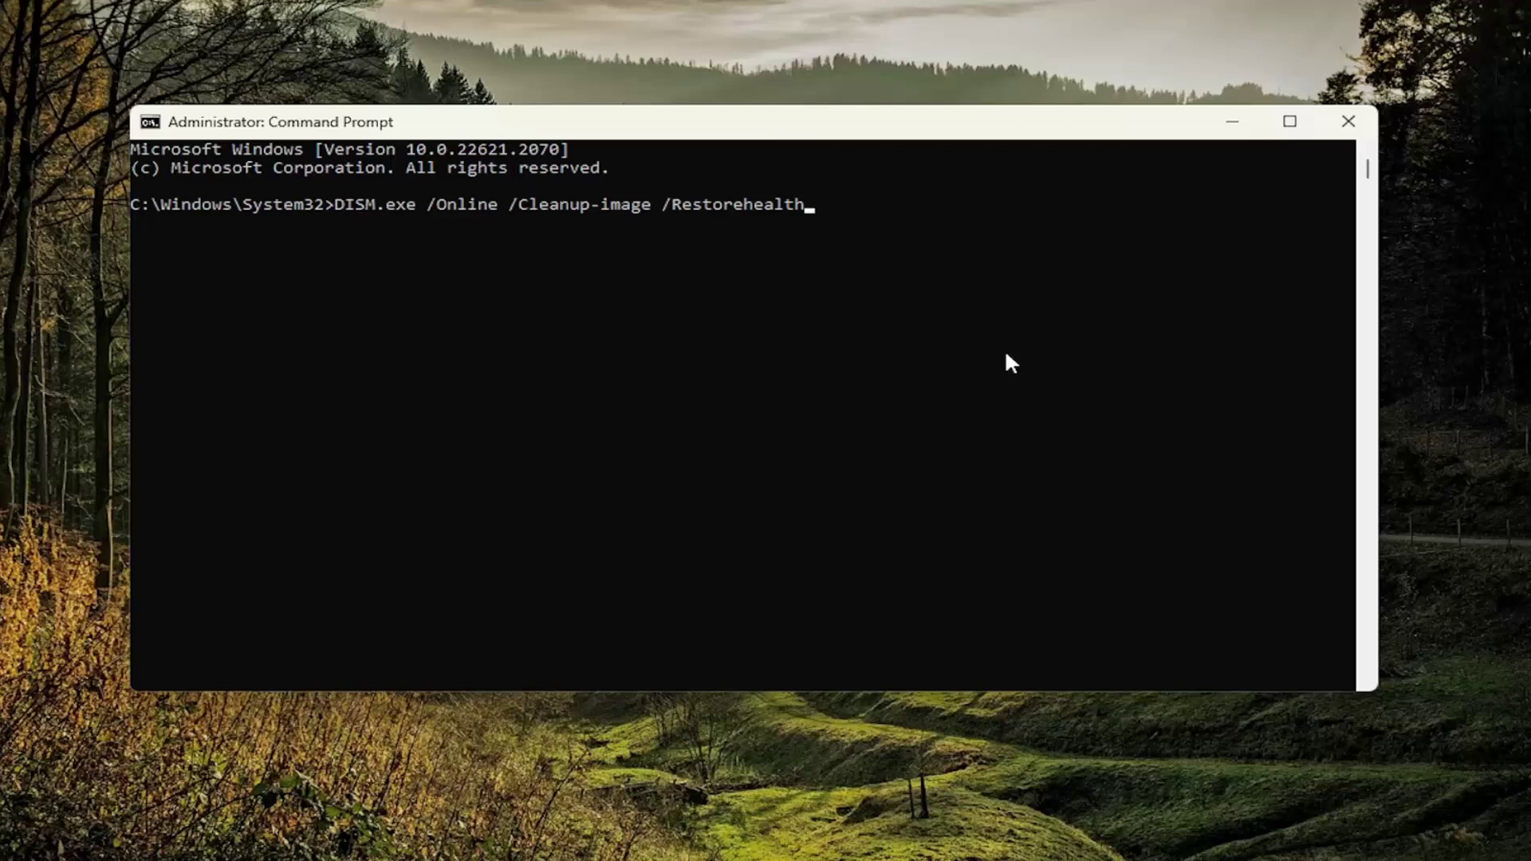
{"action": "key", "text": "Return"}
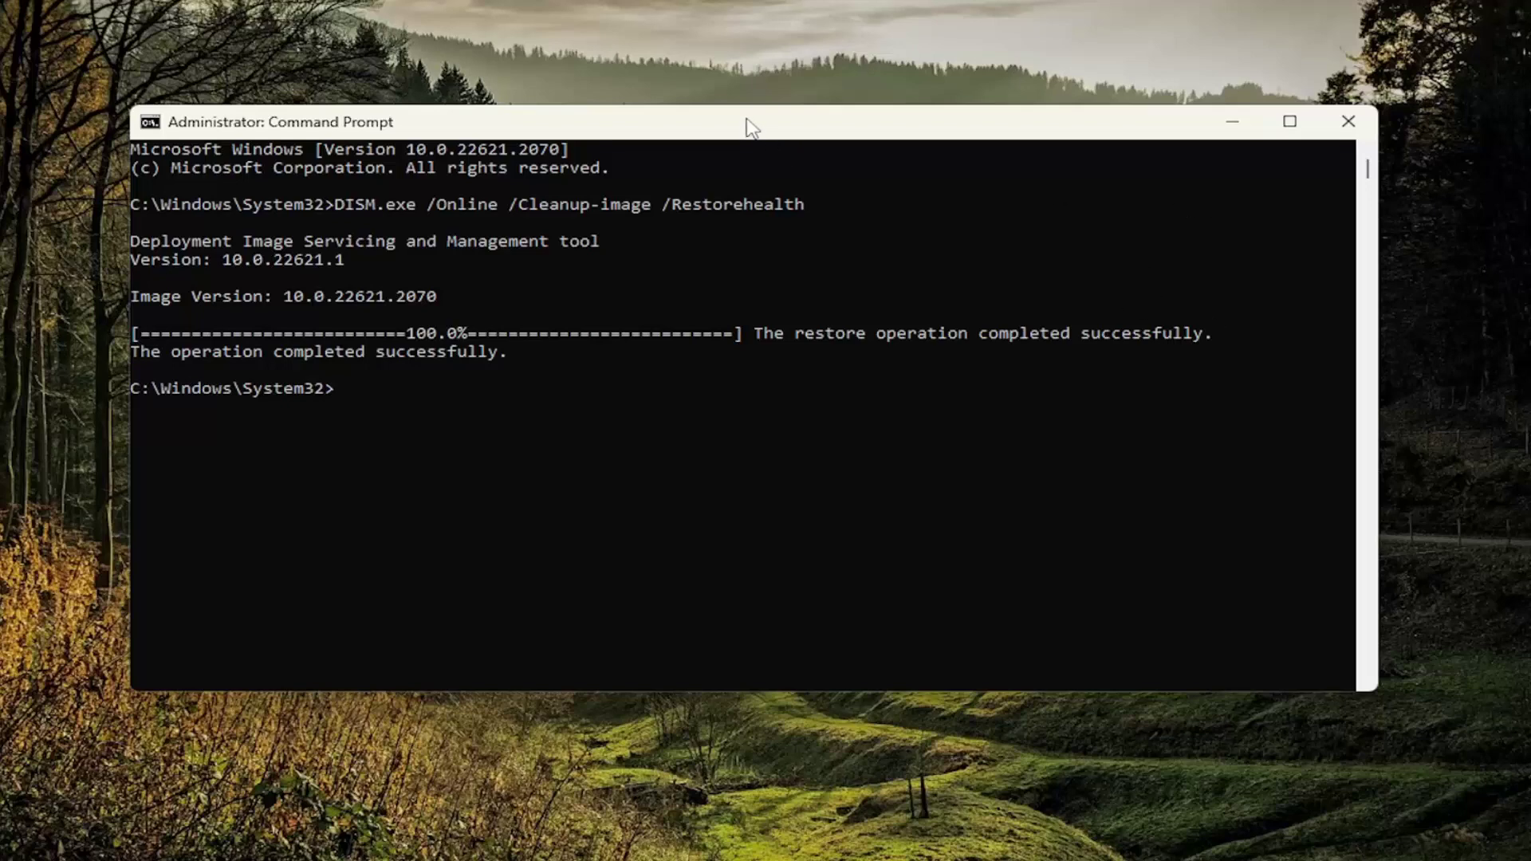
Paste and run sfc /scannow in the elevated Command Prompt.
{"action": "right_click", "coordinate": [680, 121]}
{"action": "mouse_move", "coordinate": [812, 304]}
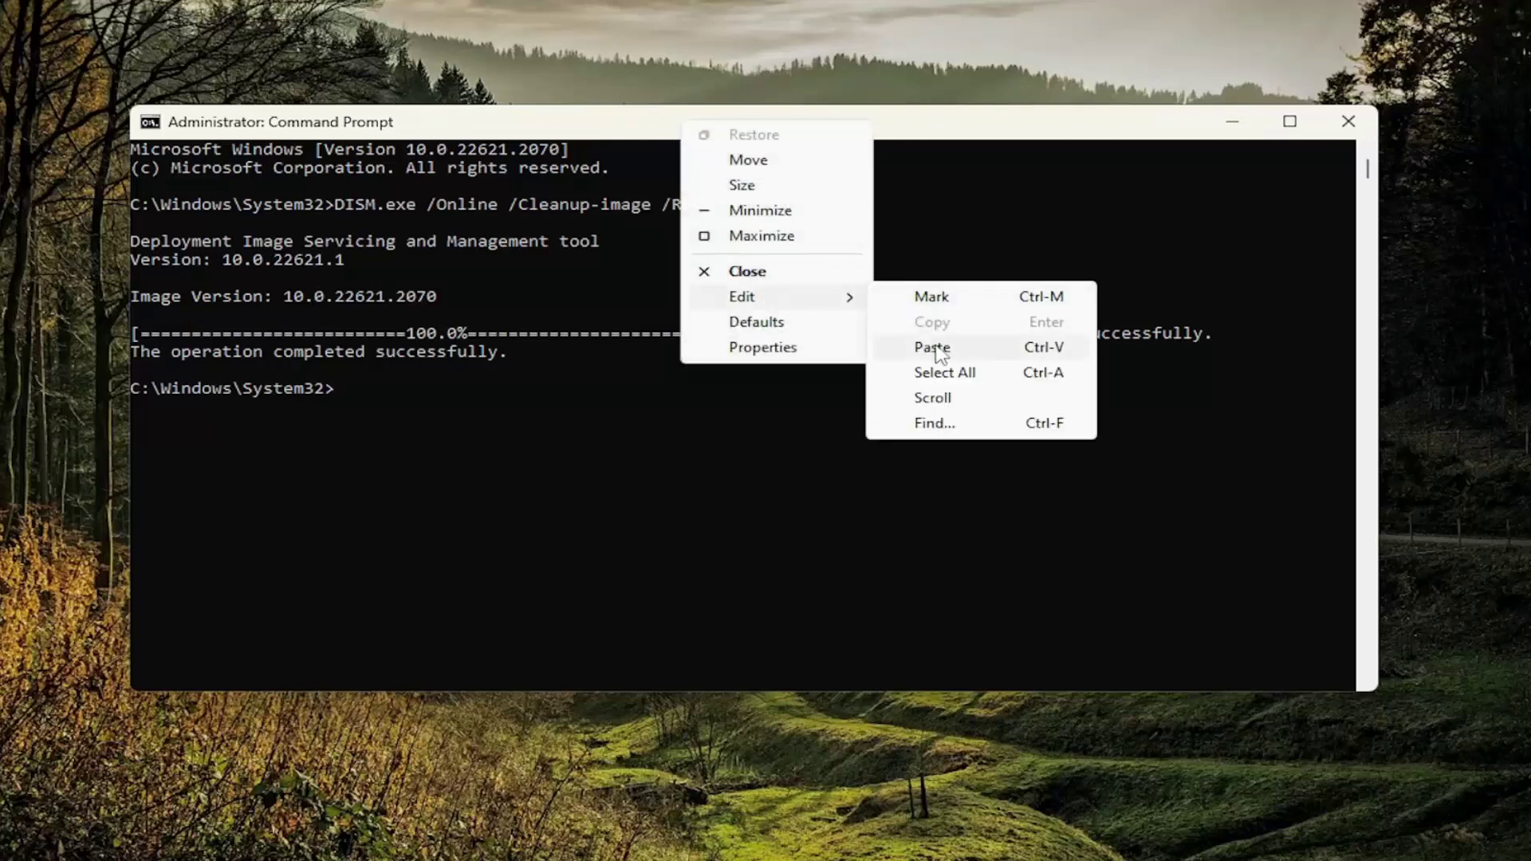
{"action": "left_click", "coordinate": [929, 345]}
{"action": "key", "text": "Return"}
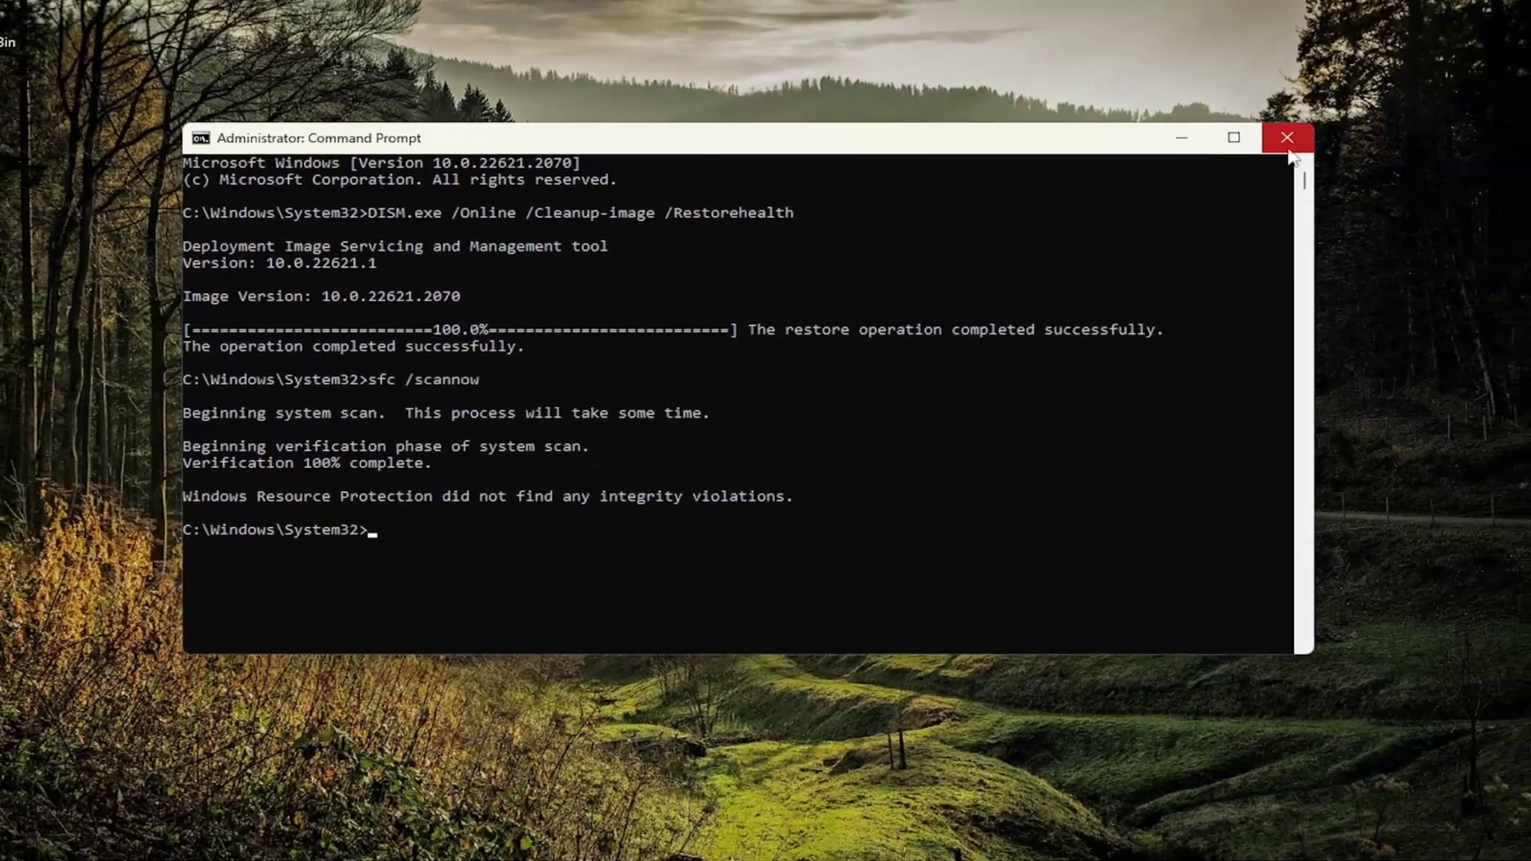
Close Command Prompt and bring up the Start button's Shut down or sign out options.
{"action": "left_click", "coordinate": [1347, 121]}
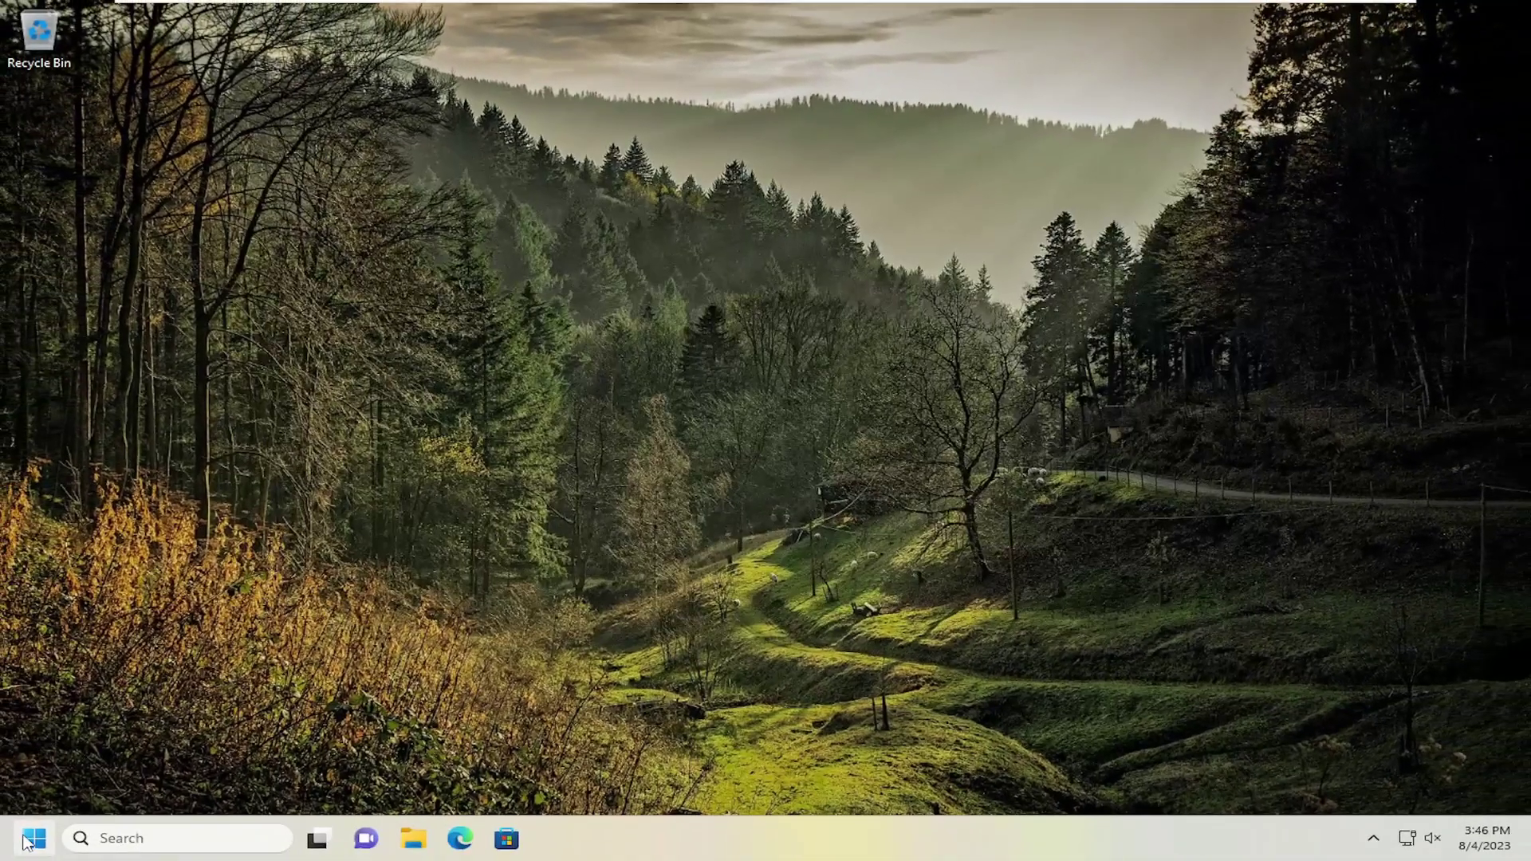
{"action": "right_click", "coordinate": [14, 852]}
{"action": "mouse_move", "coordinate": [204, 748]}
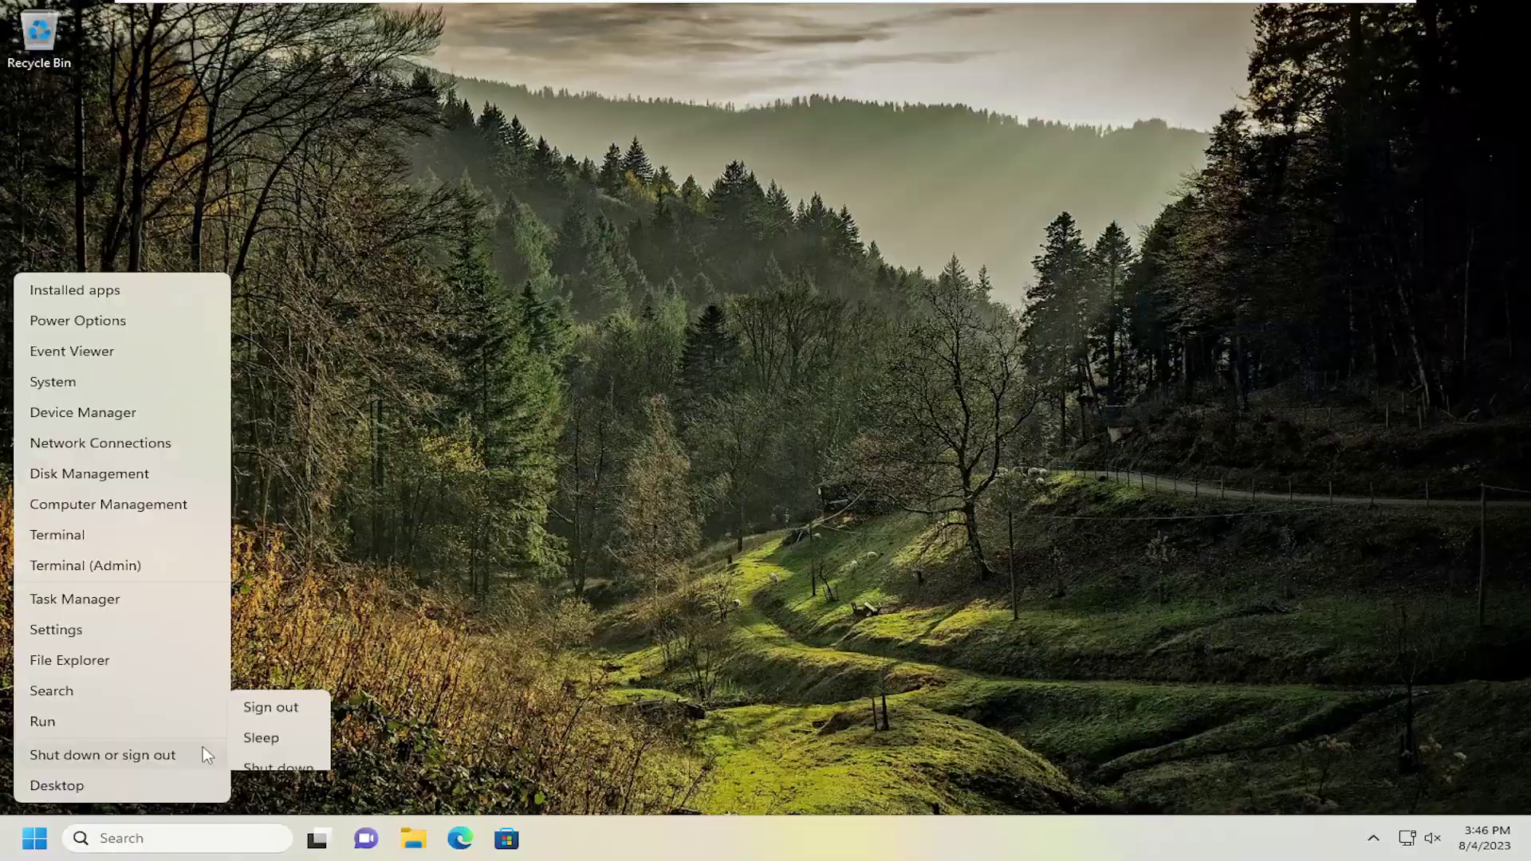